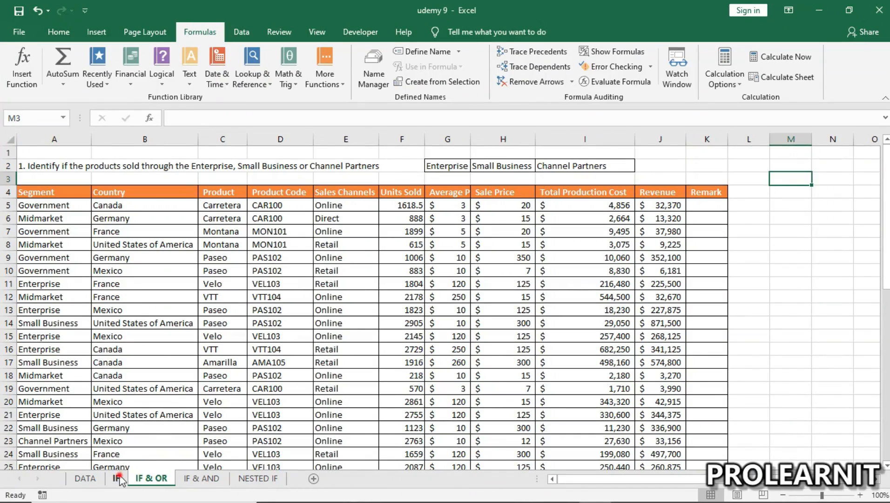
- Examine the first exercise on the IF & OR sheet, including its Segment column, the criteria in G2:I2 and the empty Remark column
{"action": "left_click", "coordinate": [116, 478]}
{"action": "left_click", "coordinate": [153, 476]}
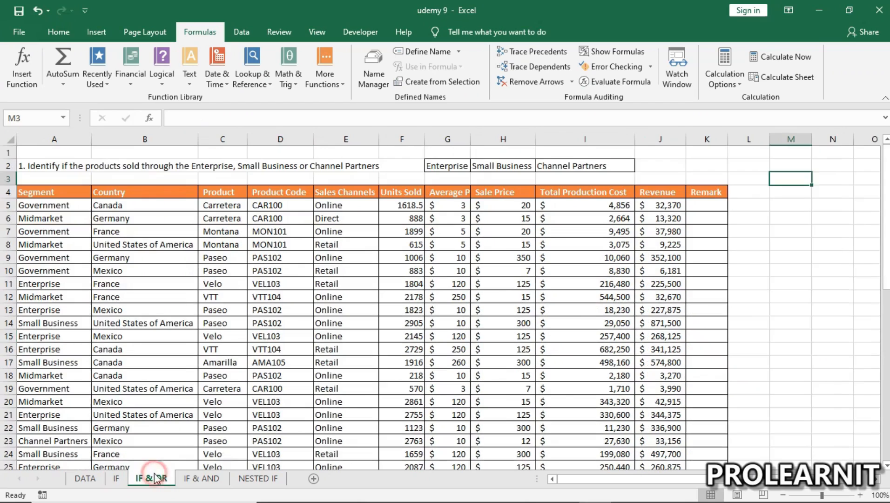
{"action": "left_click", "coordinate": [237, 281]}
{"action": "left_click", "coordinate": [140, 345]}
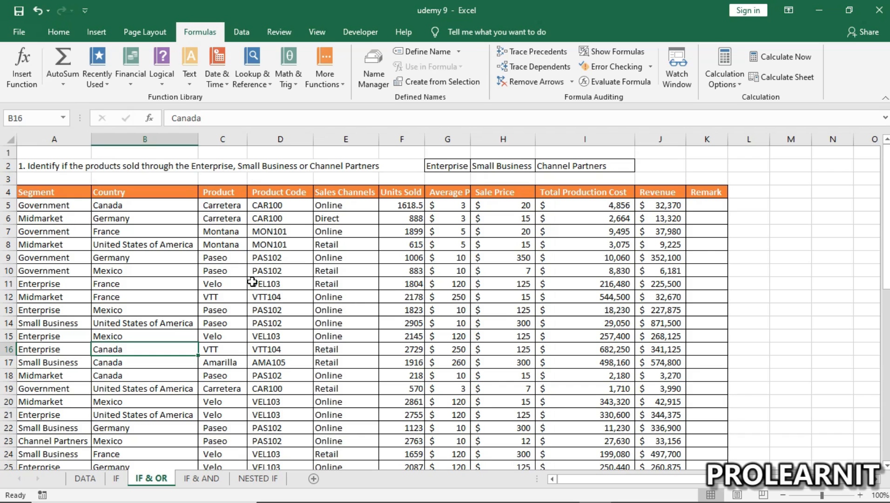
{"action": "left_click", "coordinate": [151, 257]}
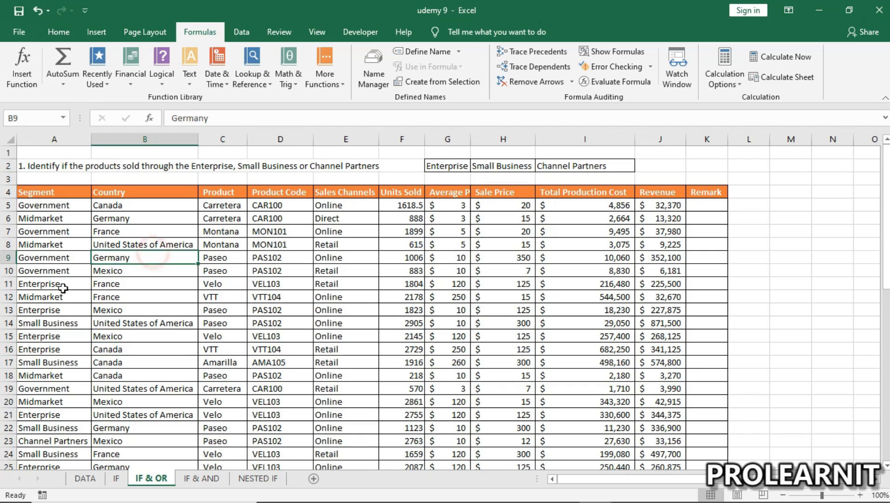
{"action": "left_click_drag", "start_coordinate": [447, 166], "coordinate": [590, 169]}
{"action": "left_click", "coordinate": [514, 257]}
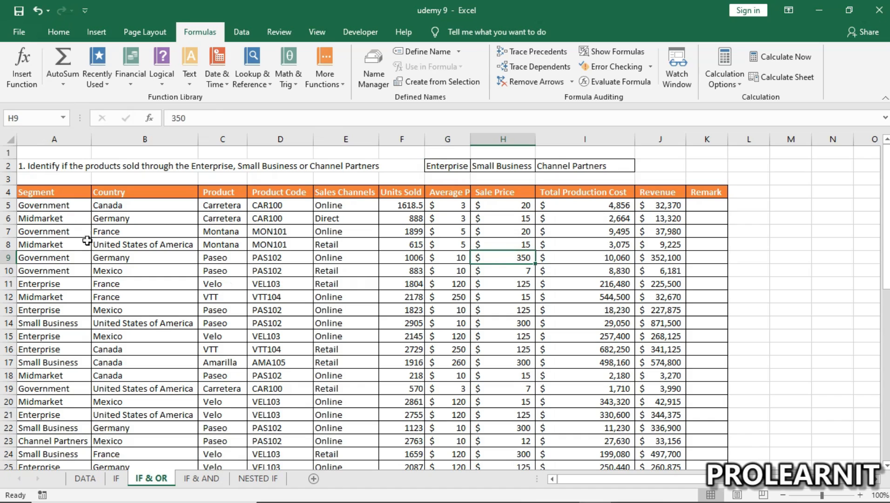
{"action": "left_click", "coordinate": [53, 319]}
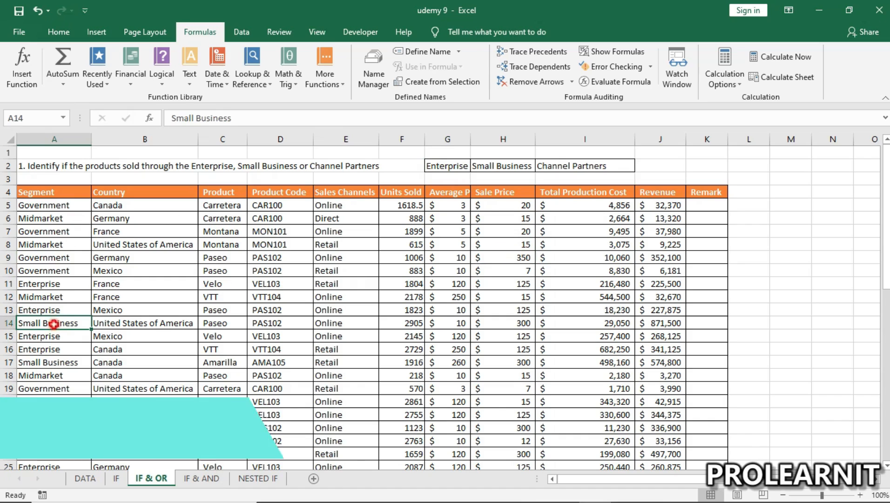
{"action": "left_click", "coordinate": [223, 327]}
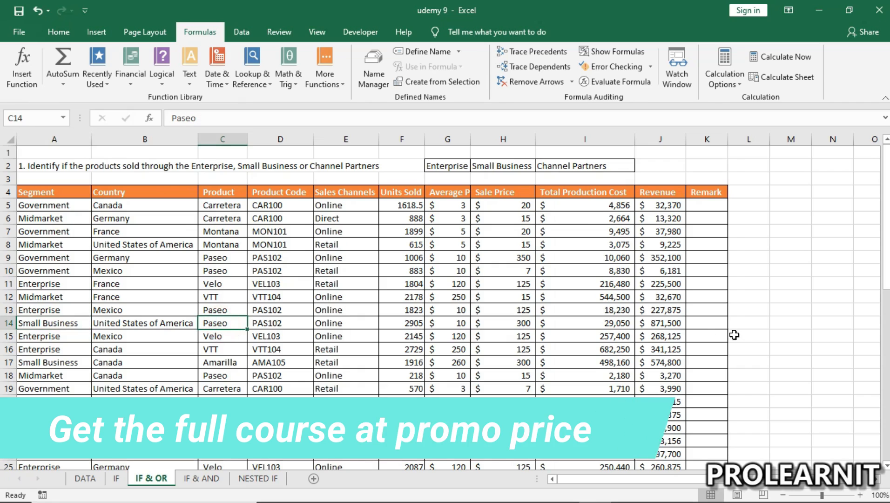
{"action": "mouse_move", "coordinate": [683, 206]}
{"action": "left_mouse_down"}
{"action": "mouse_move", "coordinate": [701, 201]}
{"action": "mouse_move", "coordinate": [706, 375]}
{"action": "left_mouse_up"}
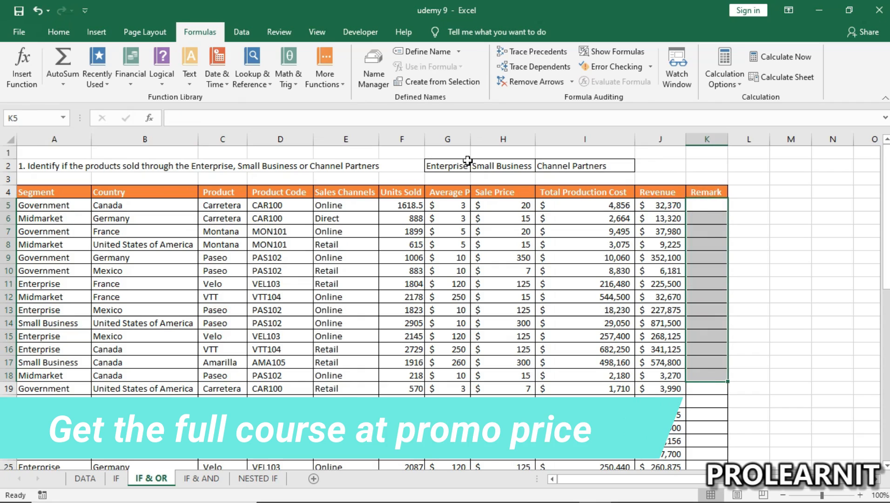
- Review the three criteria cells above the first table: Enterprise, Small Business and Channel Partners
{"action": "left_click", "coordinate": [437, 168]}
{"action": "left_click", "coordinate": [484, 167]}
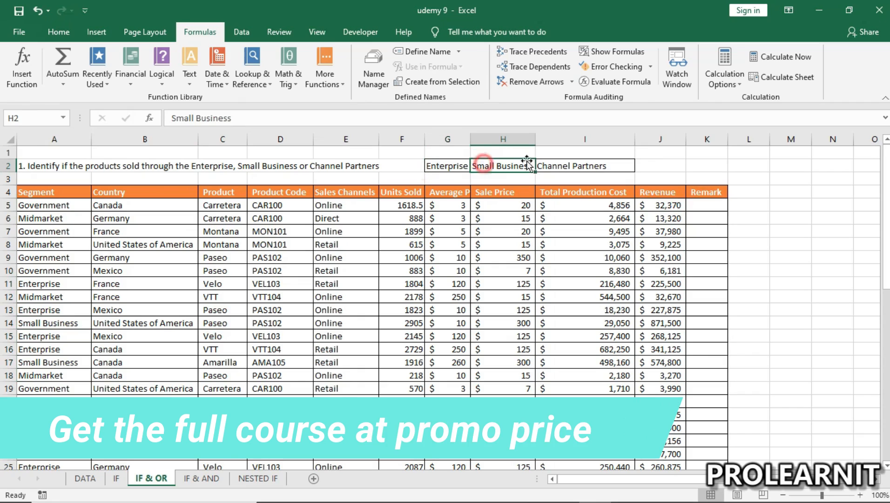
{"action": "left_click", "coordinate": [580, 167]}
{"action": "left_click", "coordinate": [492, 166]}
{"action": "left_click", "coordinate": [449, 165]}
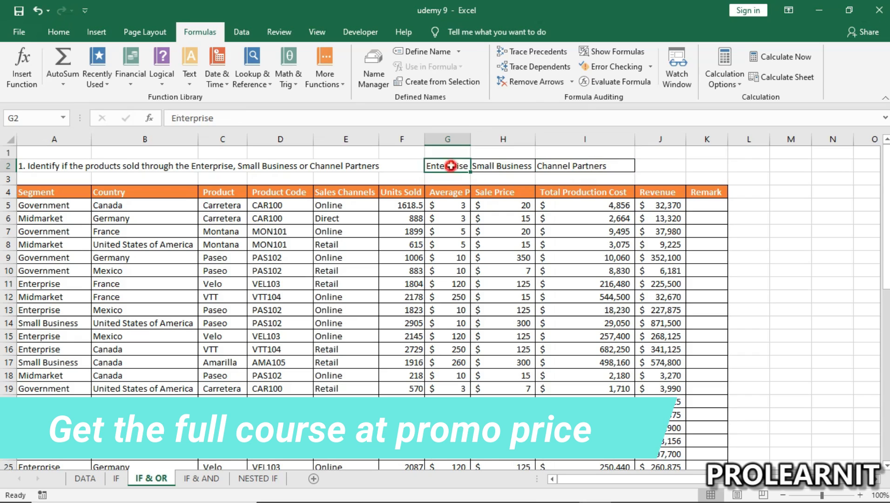
{"action": "left_click", "coordinate": [512, 166]}
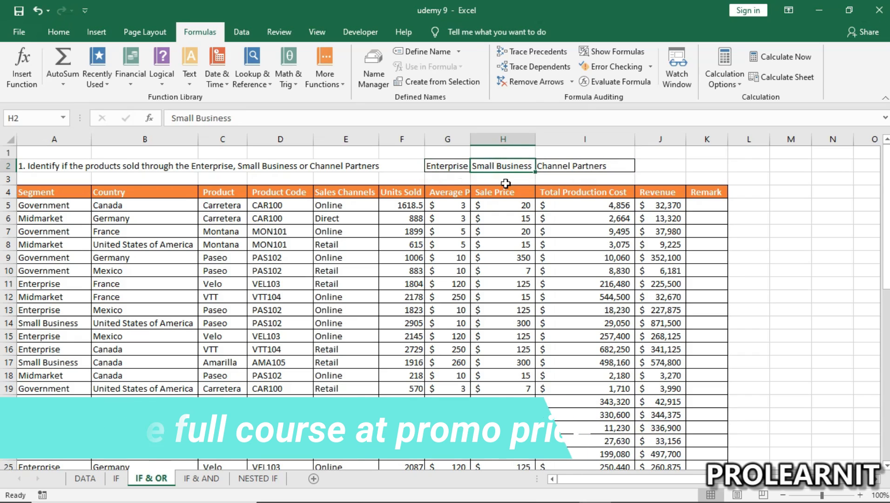
{"action": "left_click", "coordinate": [445, 164]}
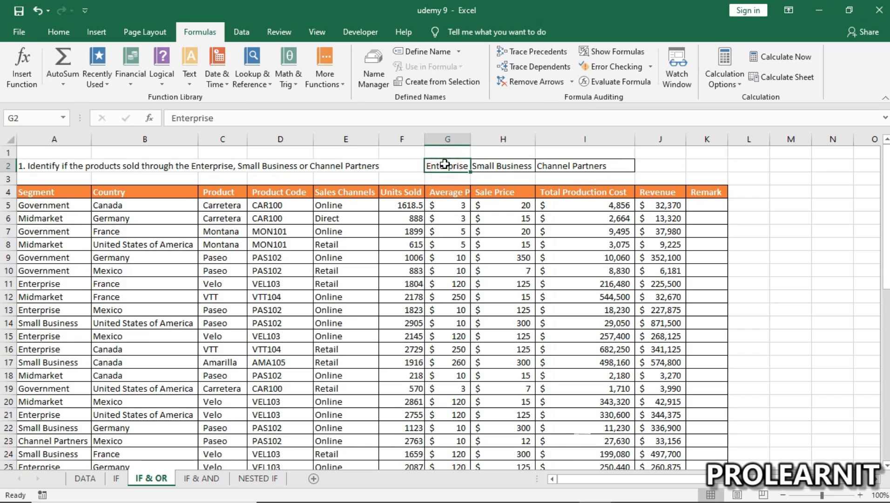
{"action": "left_click", "coordinate": [502, 162]}
{"action": "left_click", "coordinate": [573, 165]}
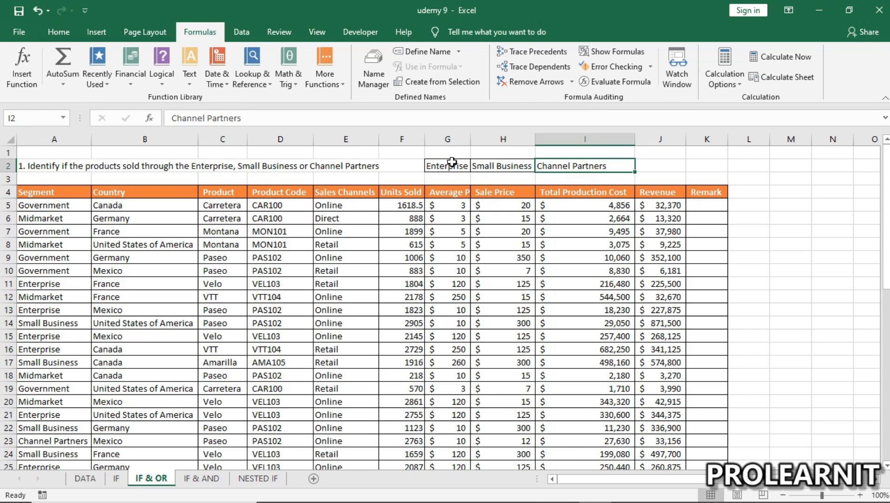
{"action": "left_click", "coordinate": [505, 166]}
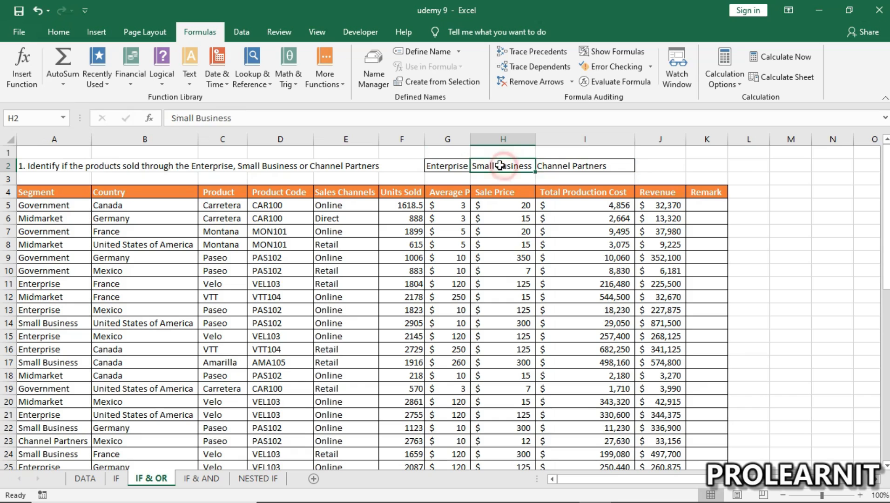
{"action": "left_click", "coordinate": [443, 169]}
{"action": "left_click", "coordinate": [585, 169]}
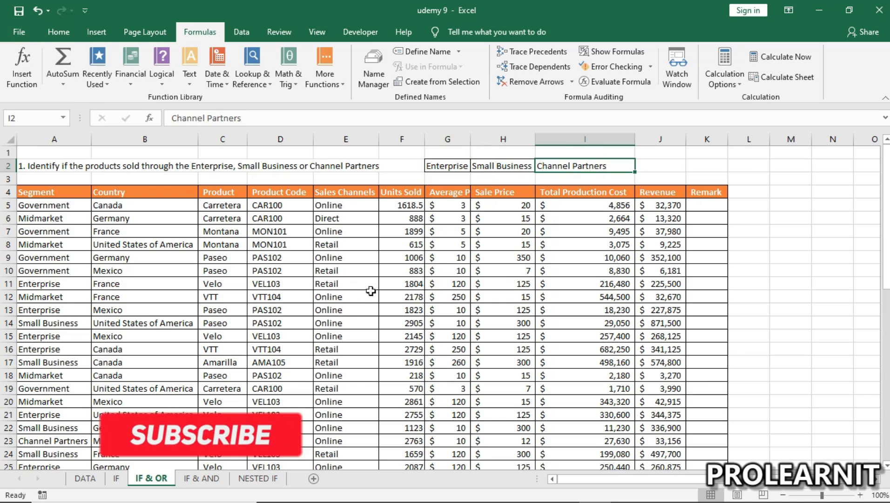
- Read the second exercise's instruction about Canada or Germany and compare its table with the first exercise
{"action": "scroll", "coordinate": [341, 294], "scroll_direction": "down", "scroll_amount": 1}
{"action": "scroll", "coordinate": [341, 294], "scroll_direction": "up", "scroll_amount": 1}
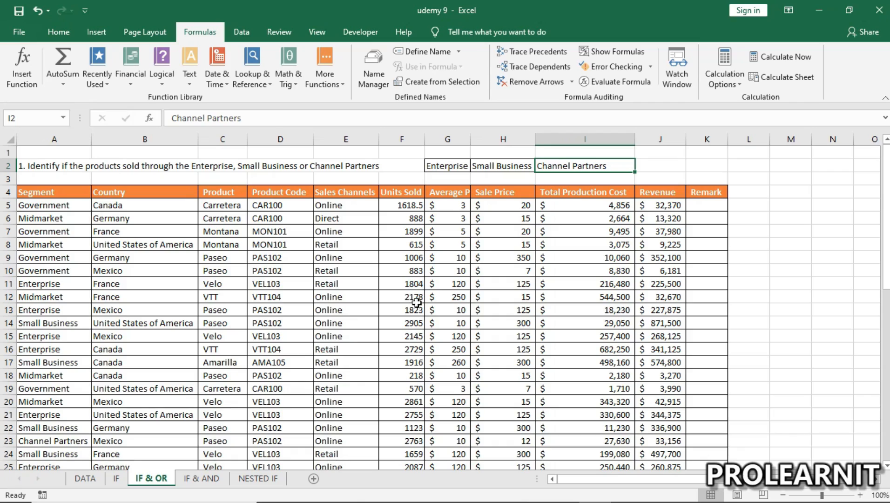
{"action": "scroll", "coordinate": [334, 294], "scroll_direction": "down", "scroll_amount": 3}
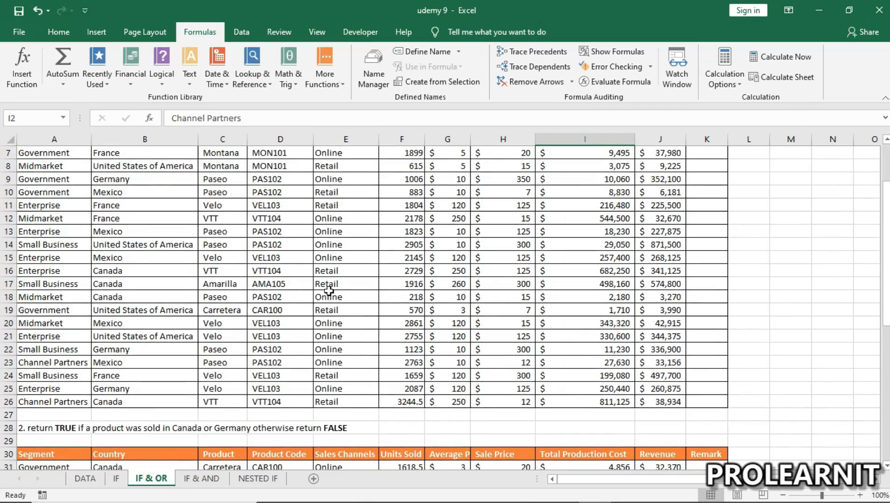
{"action": "scroll", "coordinate": [315, 291], "scroll_direction": "down", "scroll_amount": 7}
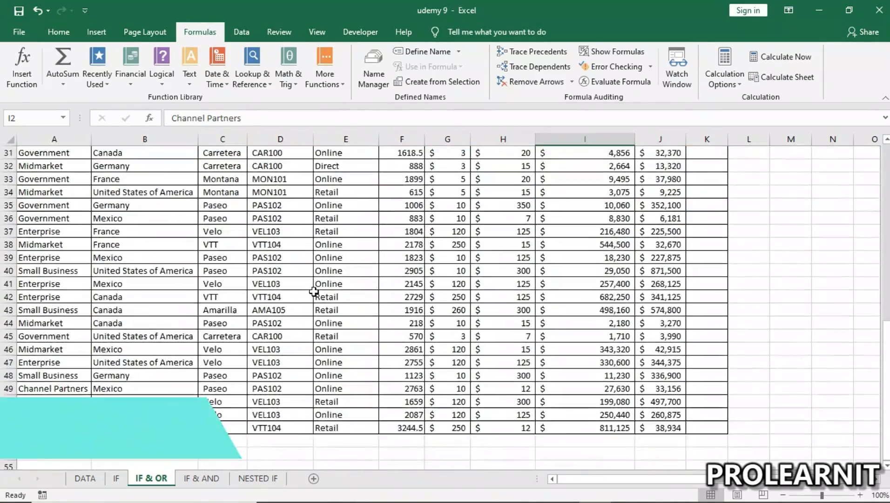
{"action": "scroll", "coordinate": [314, 291], "scroll_direction": "up", "scroll_amount": 2}
{"action": "left_click", "coordinate": [82, 296]}
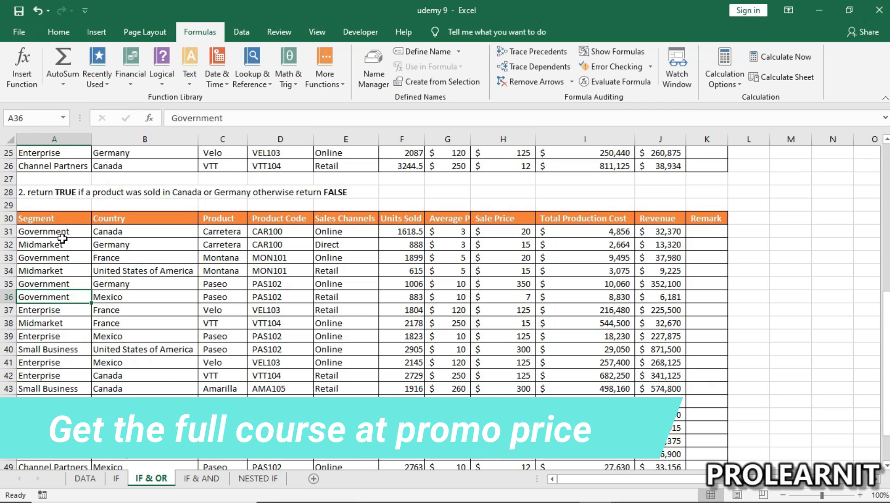
{"action": "scroll", "coordinate": [56, 224], "scroll_direction": "up", "scroll_amount": 3}
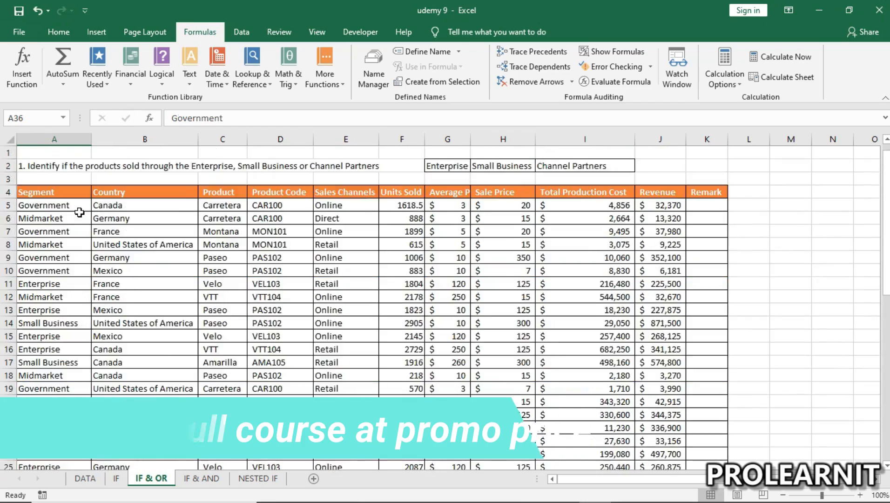
{"action": "scroll", "coordinate": [74, 214], "scroll_direction": "down", "scroll_amount": 5}
{"action": "scroll", "coordinate": [85, 224], "scroll_direction": "up", "scroll_amount": 4}
{"action": "scroll", "coordinate": [98, 260], "scroll_direction": "down", "scroll_amount": 2}
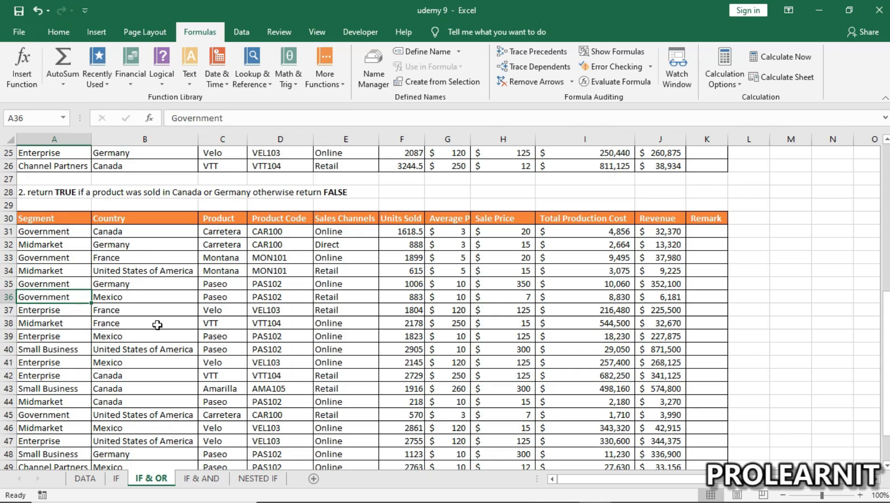
- Examine the Country values in the second exercise's table against the Canada or Germany condition
{"action": "left_click", "coordinate": [125, 245]}
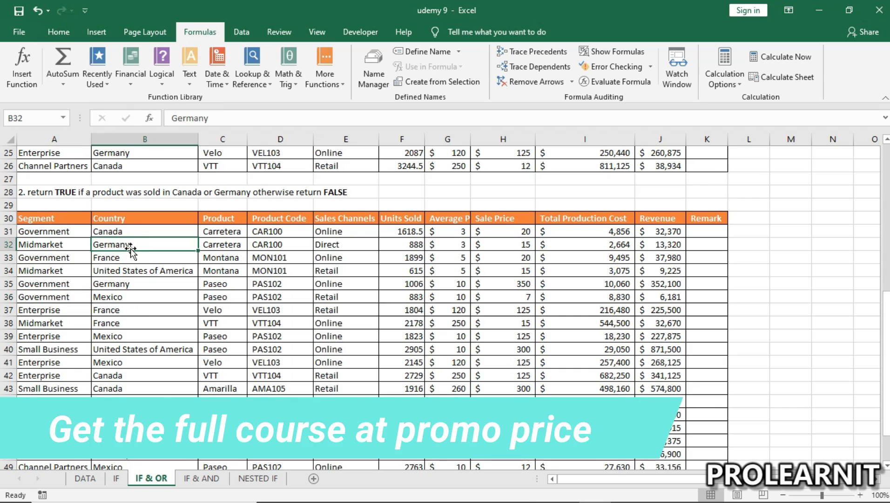
{"action": "left_click", "coordinate": [127, 256]}
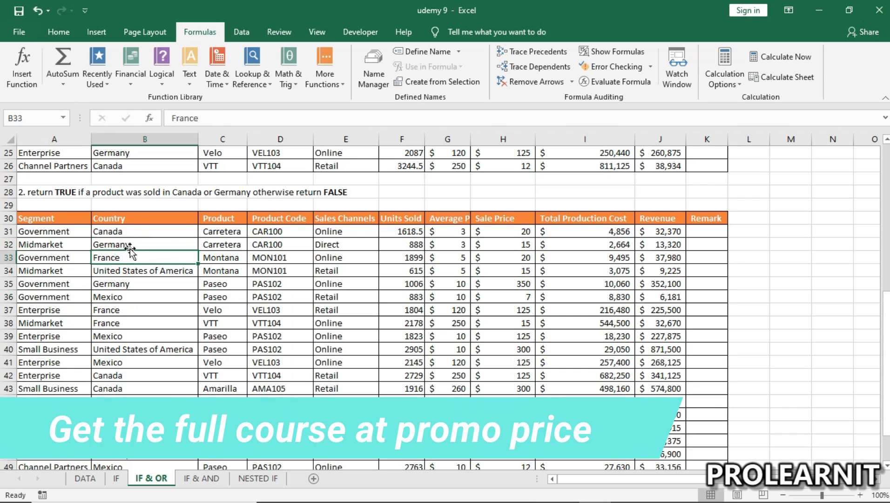
{"action": "left_click", "coordinate": [127, 243]}
{"action": "left_click", "coordinate": [127, 256]}
{"action": "left_click", "coordinate": [125, 243]}
{"action": "left_click", "coordinate": [135, 243]}
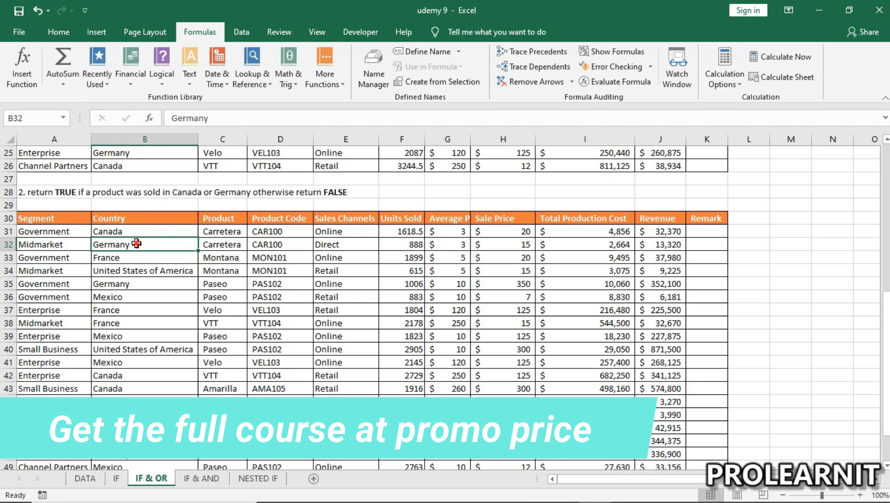
{"action": "left_click", "coordinate": [145, 271]}
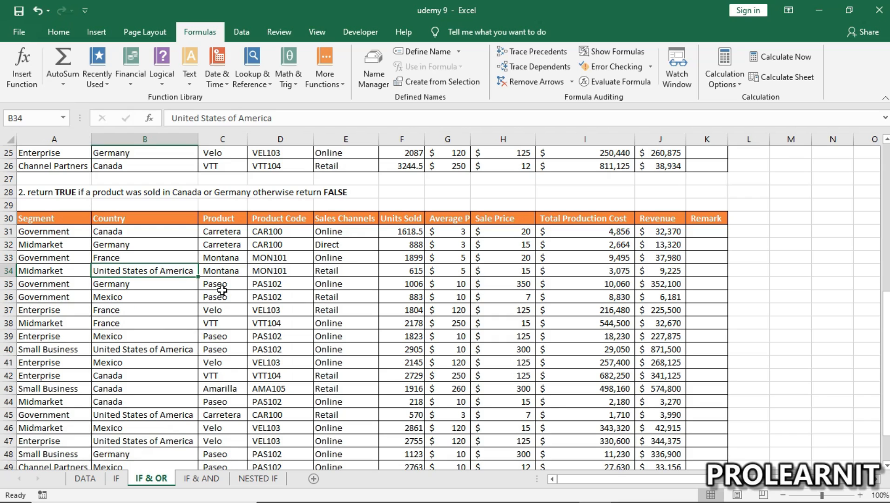
{"action": "left_click", "coordinate": [152, 256]}
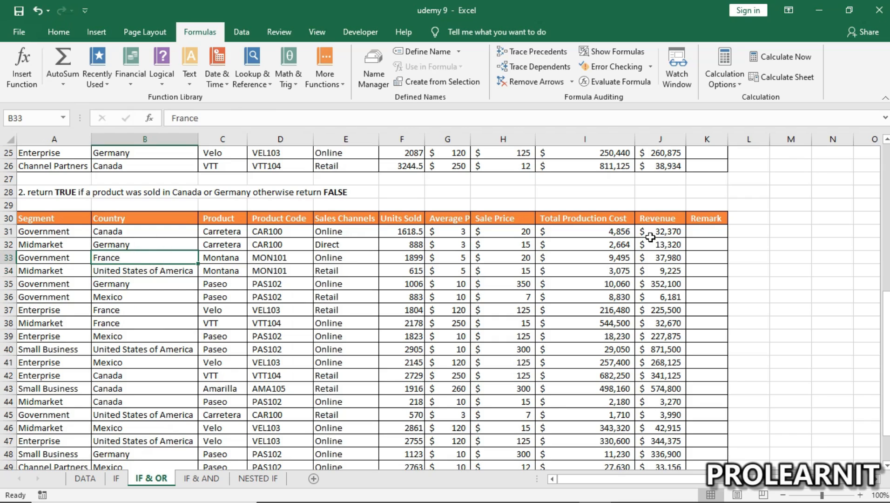
- Begin an OR formula in Remark cell K31 with the first condition B31="Canada"
{"action": "double_click", "coordinate": [700, 231]}
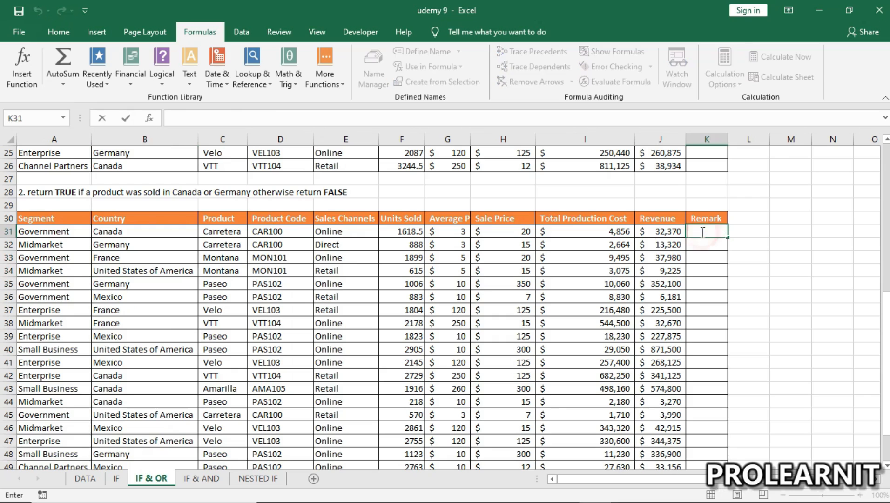
{"action": "type", "text": "=O"}
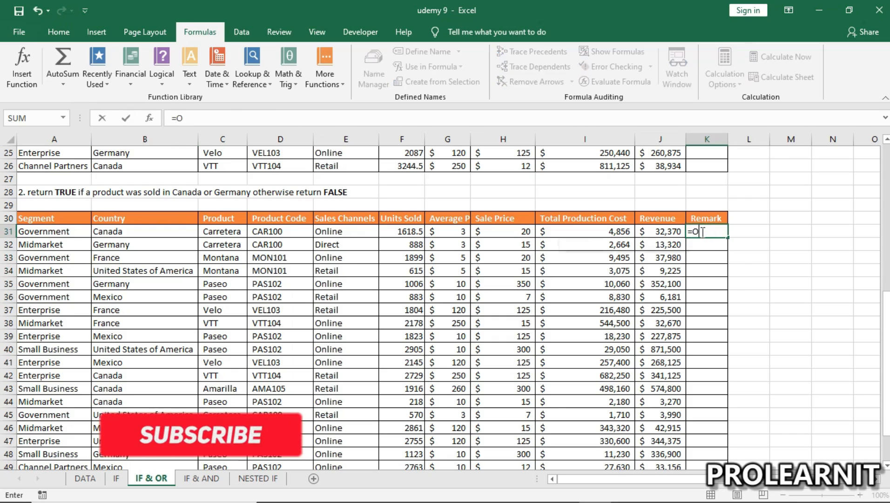
{"action": "type", "text": "R("}
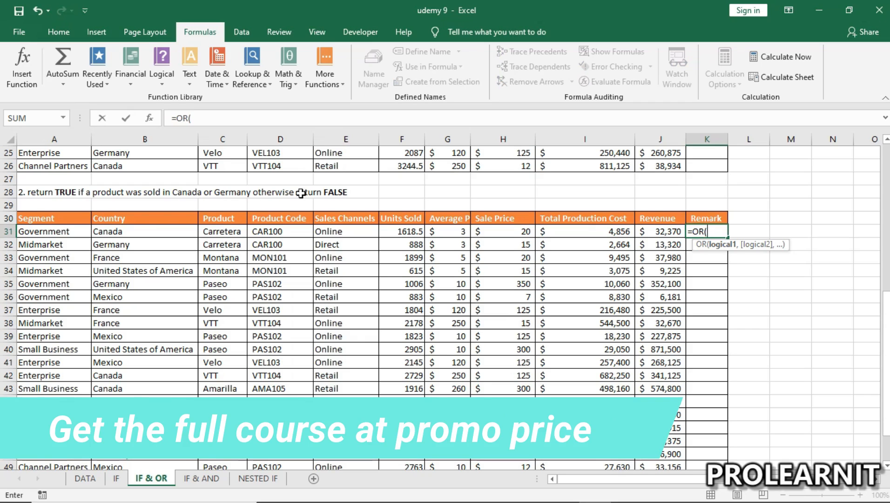
{"action": "left_click", "coordinate": [127, 231]}
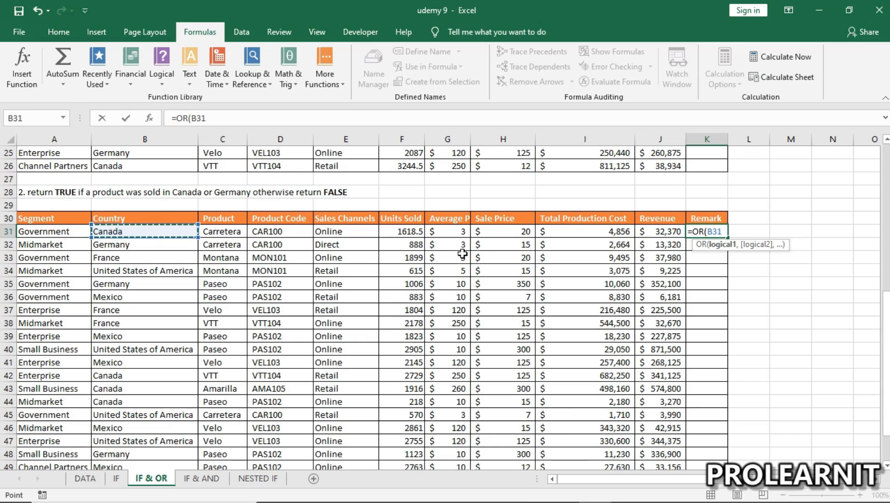
{"action": "type", "text": "="}
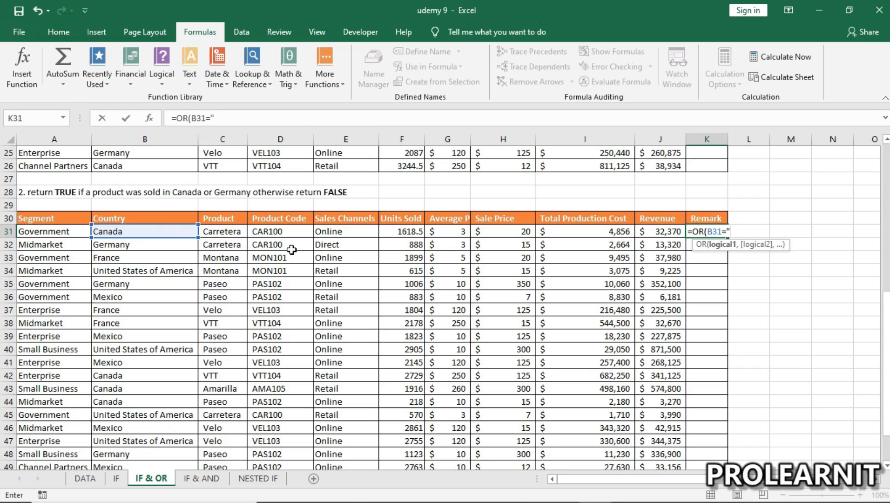
{"action": "type", "text": "\"Canada\""}
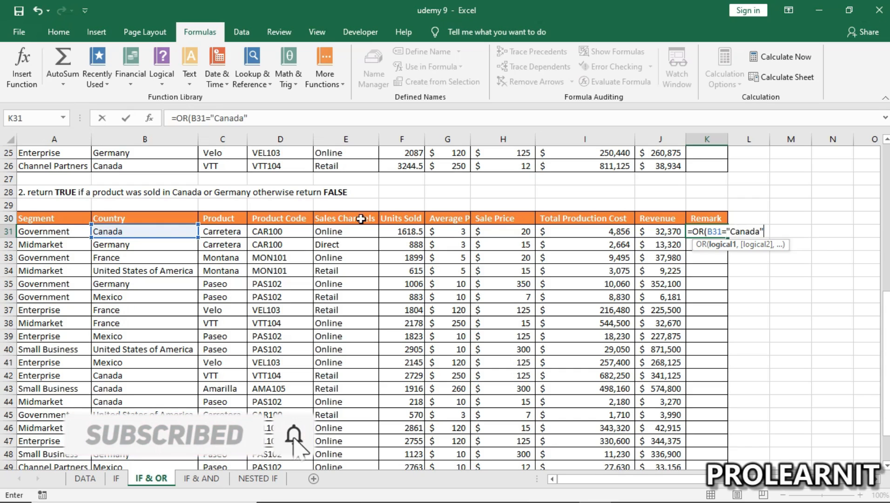
- Add B31="Germany" as the second condition and close the formula as =OR(B31="Canada",B31="Germany")
{"action": "type", "text": ","}
{"action": "left_click", "coordinate": [159, 230]}
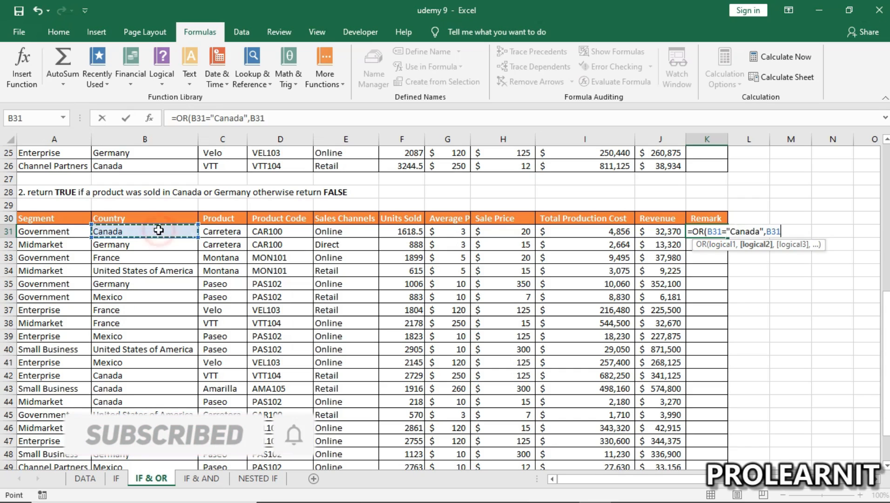
{"action": "type", "text": "="}
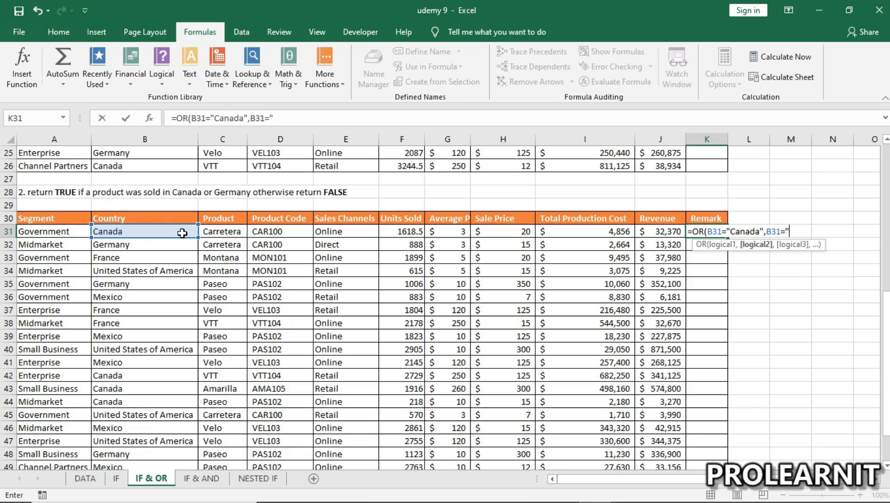
{"action": "type", "text": "\"Gaer"}
{"action": "type", "text": "nan"}
{"action": "key", "text": "BackSpace"}
{"action": "key", "text": "BackSpace"}
{"action": "key", "text": "BackSpace"}
{"action": "key", "text": "BackSpace"}
{"action": "type", "text": "ermany\""}
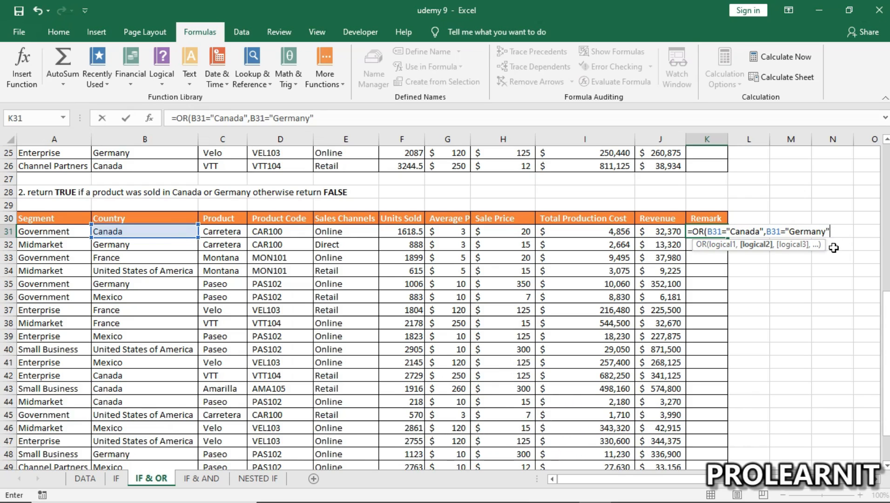
{"action": "type", "text": ")"}
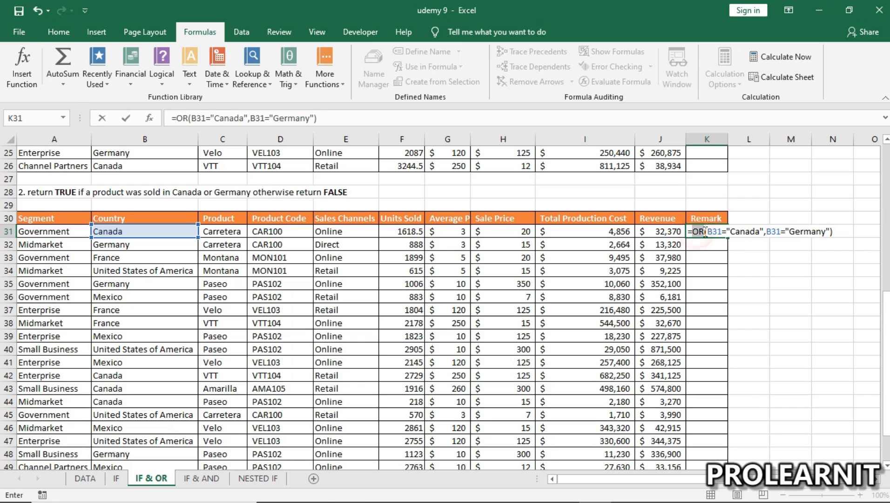
- Enter the completed OR formula in Remark cell K31 and compare its result with the Country value in B31
{"action": "double_click", "coordinate": [697, 231]}
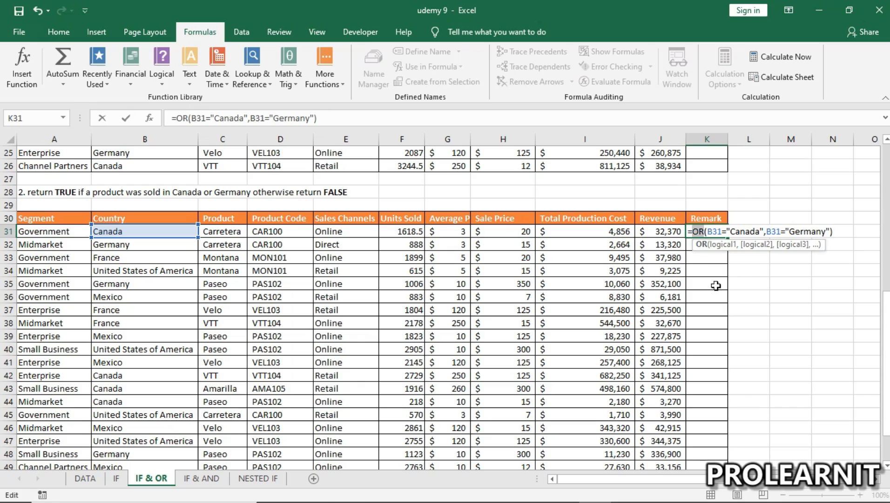
{"action": "left_click", "coordinate": [702, 228]}
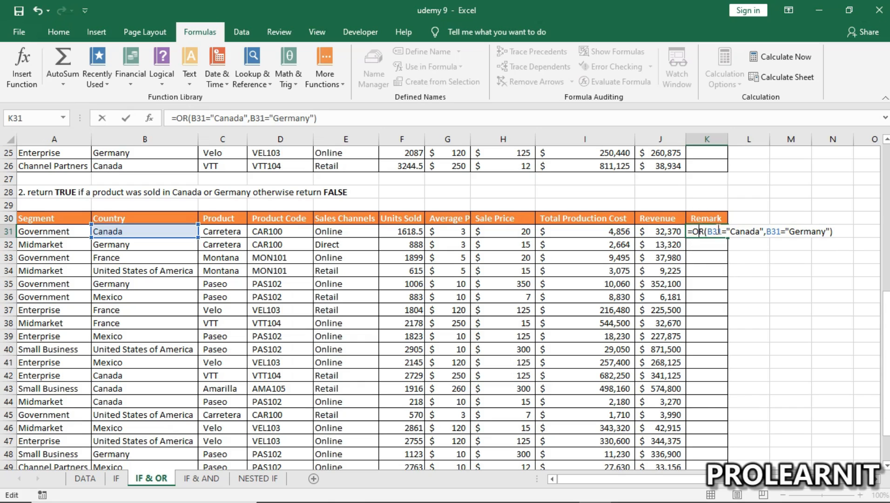
{"action": "key", "text": "Return"}
{"action": "left_click", "coordinate": [708, 231]}
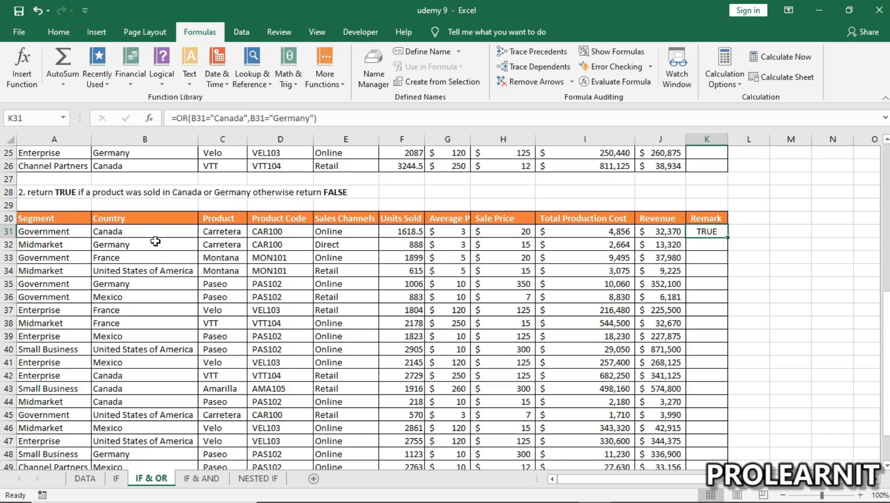
{"action": "left_click", "coordinate": [138, 231]}
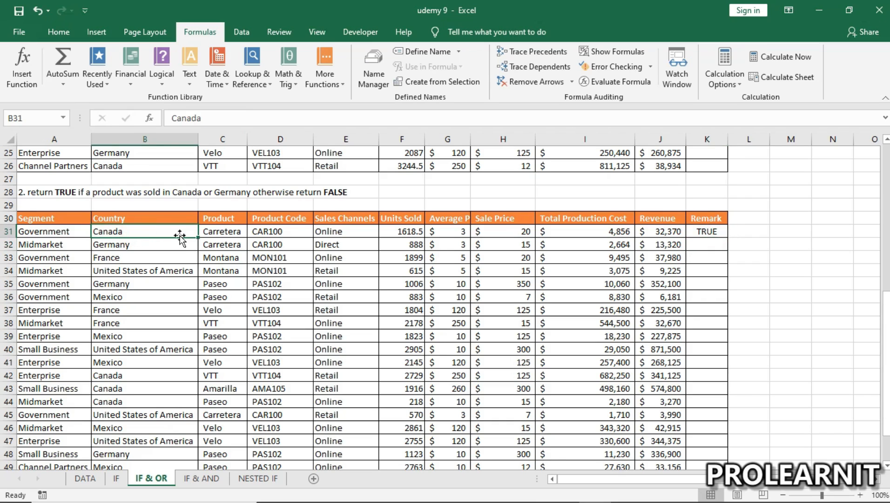
- Fill the OR formula from K31 down the Remark column to row 52 and check the copied formula in K34
{"action": "left_click", "coordinate": [712, 228]}
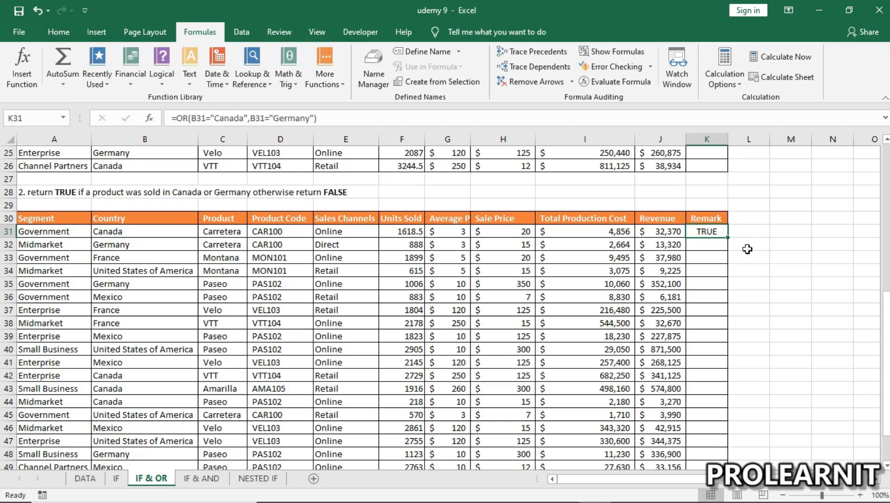
{"action": "left_click_drag", "start_coordinate": [728, 237], "coordinate": [717, 443]}
{"action": "left_click", "coordinate": [719, 298]}
{"action": "left_click", "coordinate": [712, 203]}
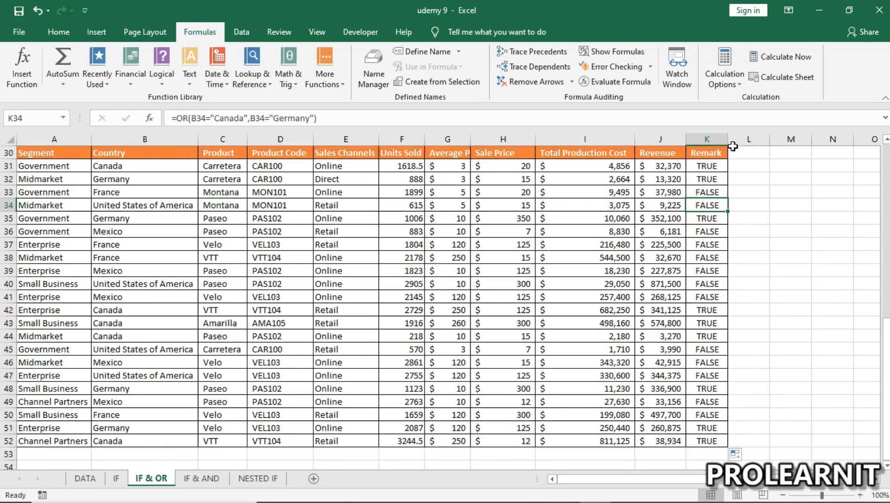
- Review the Canada and Germany conditions of the OR formula in K31
{"action": "left_click", "coordinate": [718, 168]}
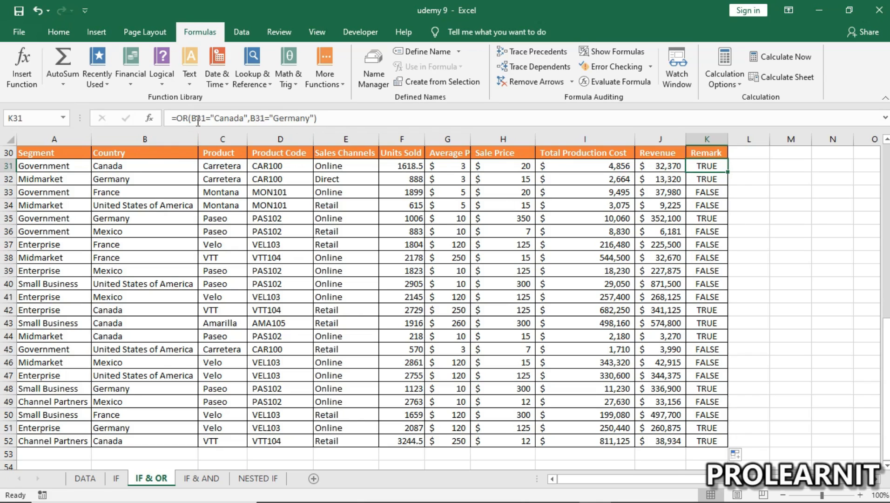
{"action": "mouse_move", "coordinate": [191, 118]}
{"action": "left_mouse_down"}
{"action": "mouse_move", "coordinate": [314, 120]}
{"action": "mouse_move", "coordinate": [191, 119]}
{"action": "left_mouse_up"}
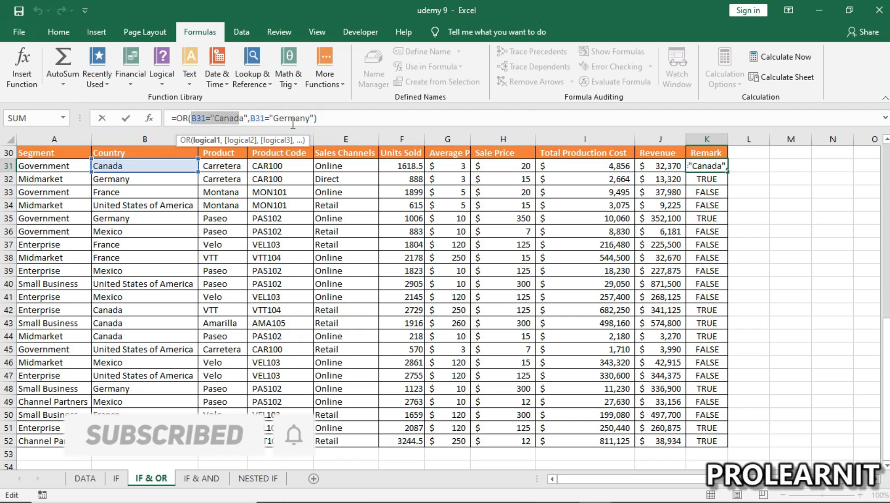
{"action": "left_click", "coordinate": [299, 119]}
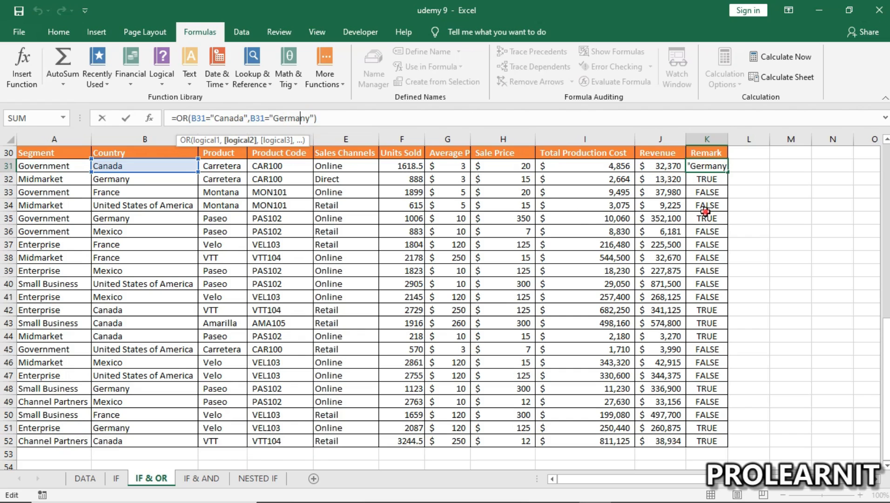
{"action": "left_click", "coordinate": [705, 211]}
- Begin an OR formula in the first exercise's Remark cell K5 with the condition A5=$G$2, using an absolute reference to Enterprise
{"action": "scroll", "coordinate": [291, 270], "scroll_direction": "up", "scroll_amount": 10}
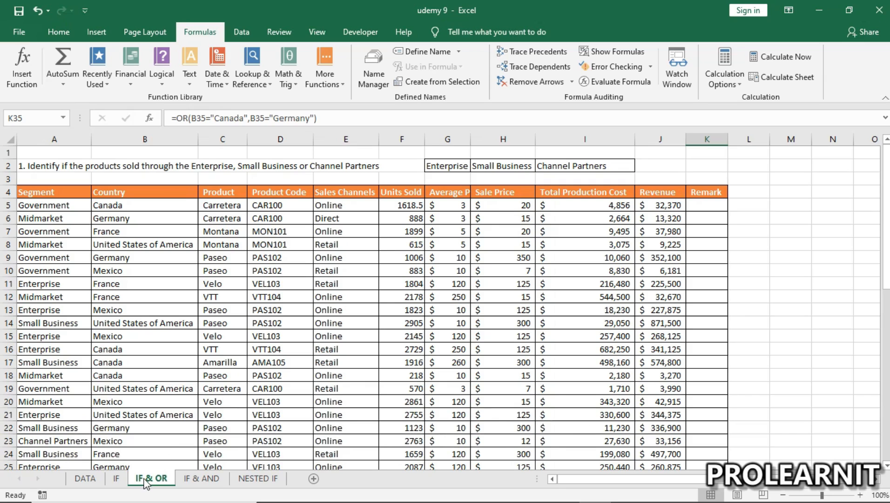
{"action": "left_click", "coordinate": [701, 205]}
{"action": "double_click", "coordinate": [701, 205]}
{"action": "type", "text": "=OR("}
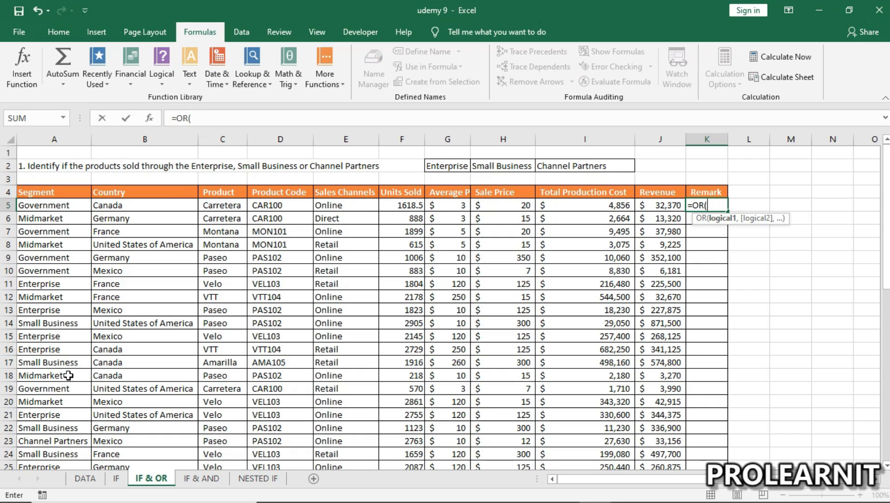
{"action": "left_click", "coordinate": [37, 205]}
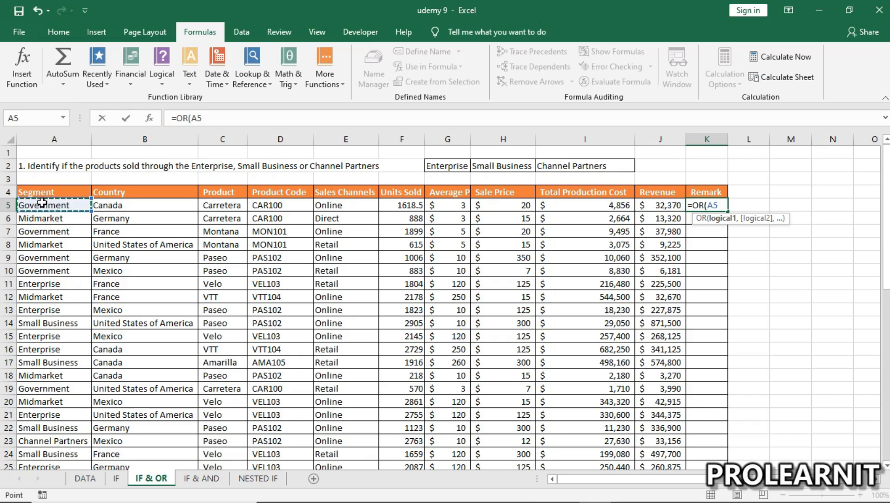
{"action": "type", "text": "="}
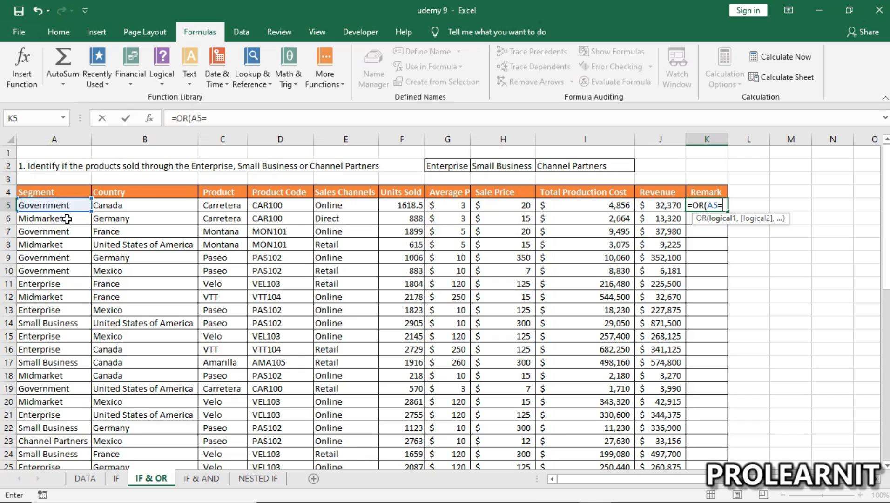
{"action": "left_click", "coordinate": [441, 166]}
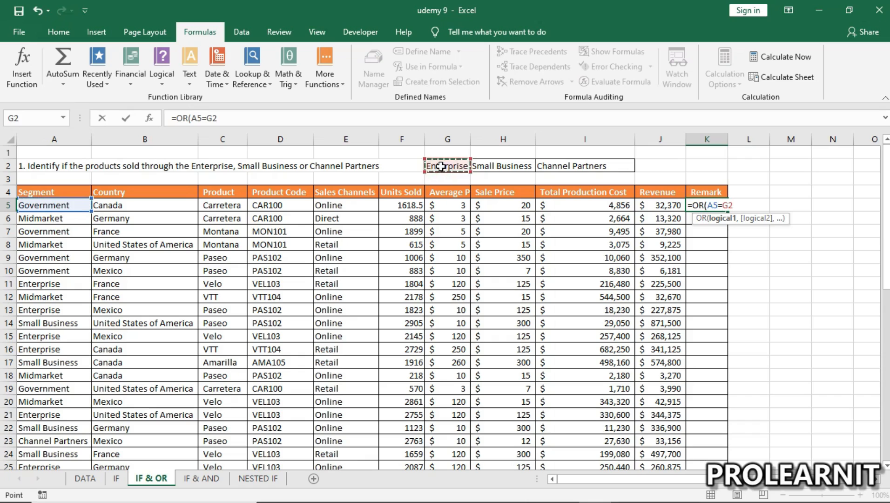
{"action": "left_click_drag", "start_coordinate": [723, 206], "coordinate": [733, 205]}
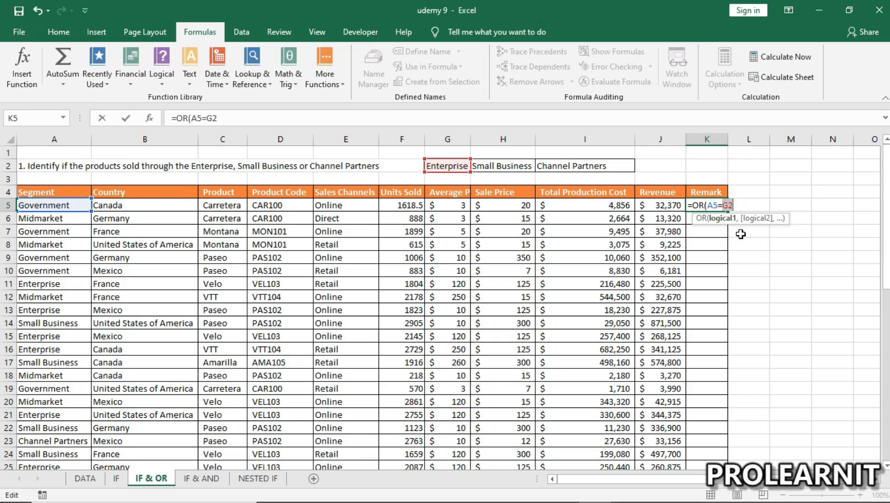
{"action": "key", "text": "F4"}
{"action": "left_click", "coordinate": [746, 208]}
{"action": "type", "text": ","}
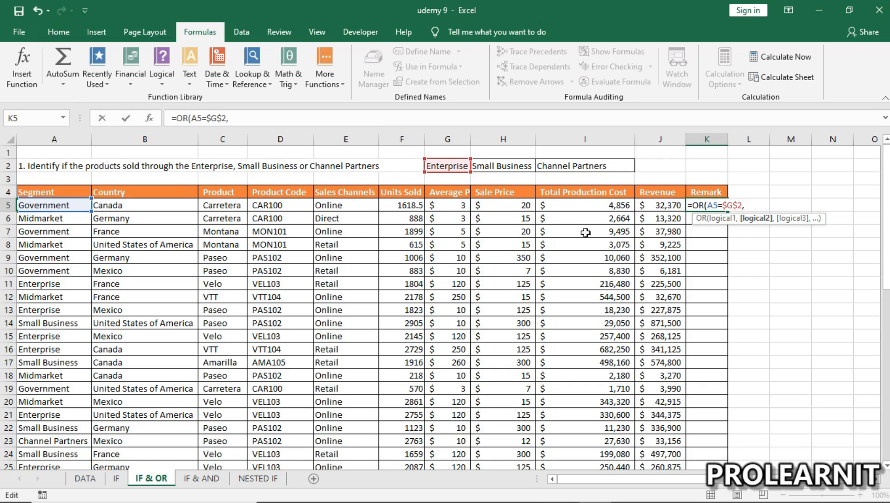
- Add A5=$H$2 as the formula's second condition, with an absolute reference to the Small Business cell
{"action": "left_click", "coordinate": [56, 207]}
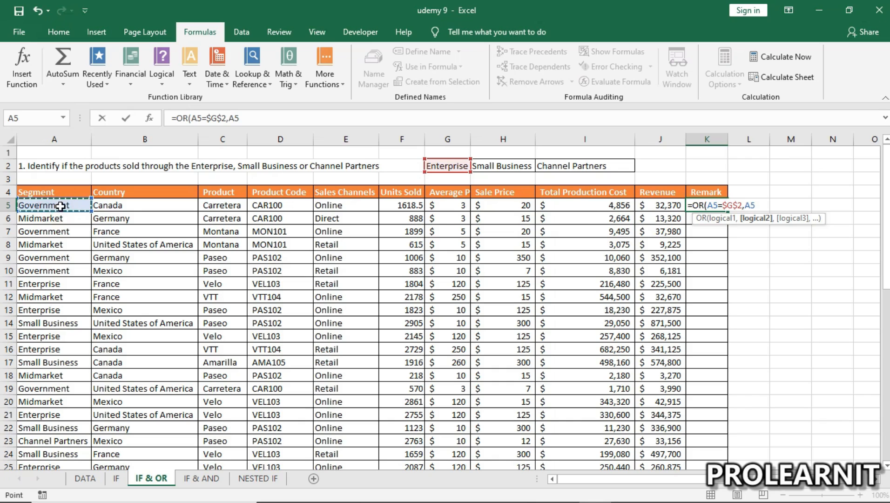
{"action": "type", "text": "="}
{"action": "left_click", "coordinate": [512, 166]}
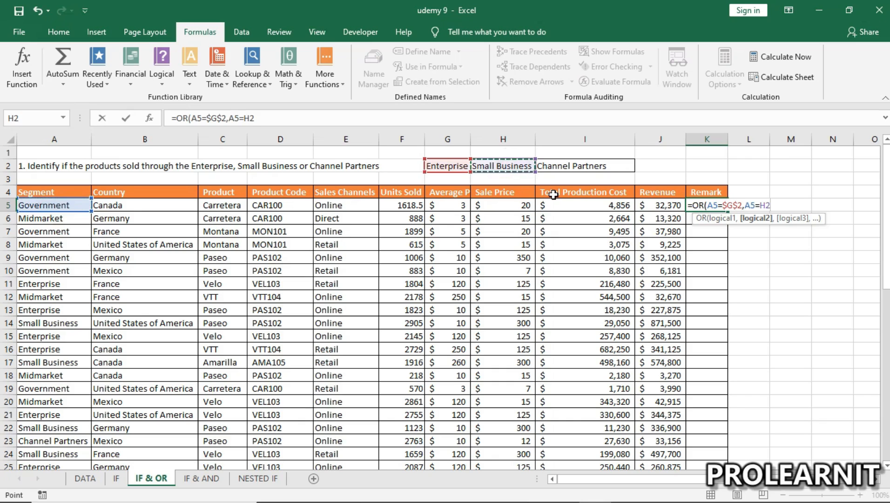
{"action": "left_click_drag", "start_coordinate": [770, 206], "coordinate": [760, 208]}
{"action": "key", "text": "F4"}
{"action": "type", "text": ","}
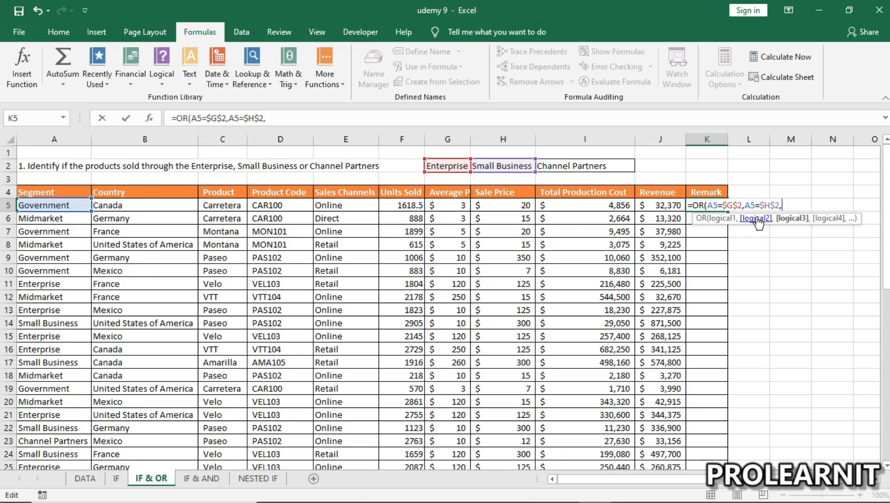
- Add A5=$I$2 for Channel Partners as the third condition and enter the formula as =OR(A5=$G$2,A5=$H$2,A5=$I$2)
{"action": "left_click", "coordinate": [53, 204]}
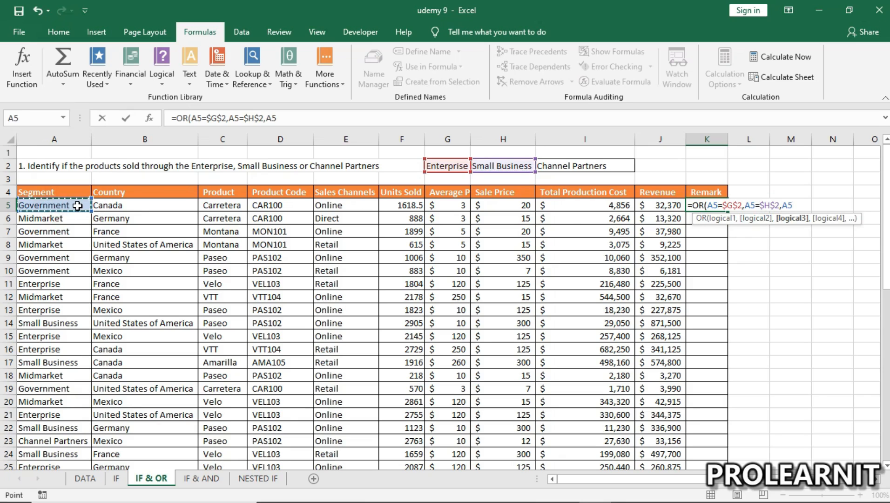
{"action": "type", "text": "="}
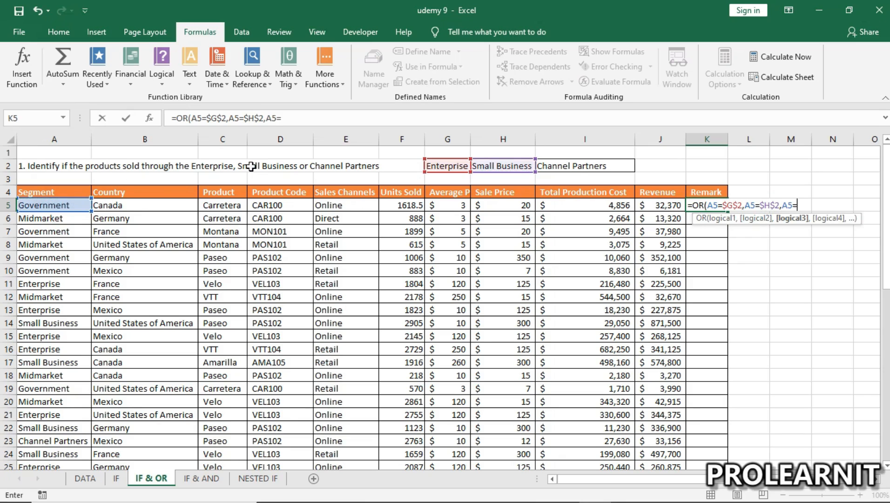
{"action": "left_click", "coordinate": [581, 167]}
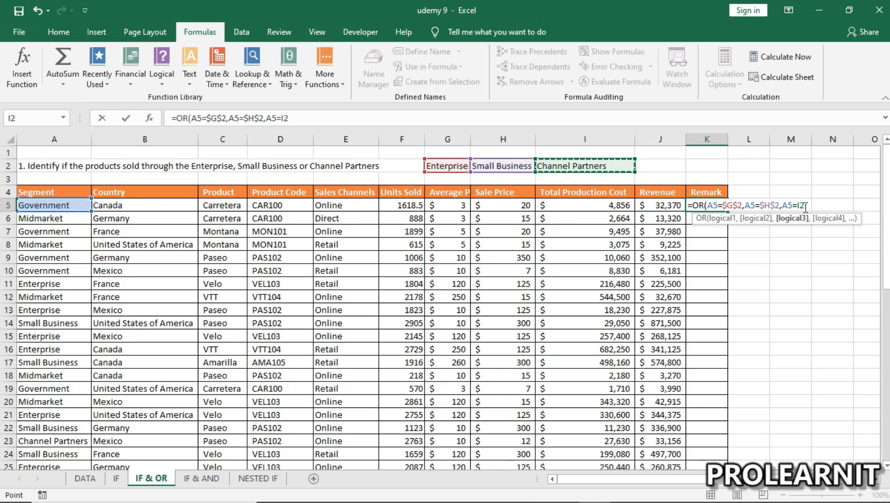
{"action": "double_click", "coordinate": [800, 205]}
{"action": "left_click", "coordinate": [797, 205]}
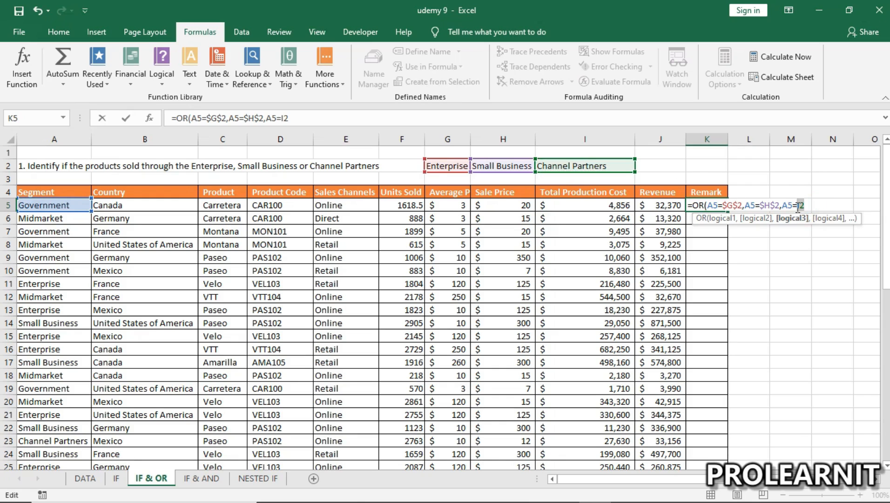
{"action": "key", "text": "F4"}
{"action": "key", "text": "Right"}
{"action": "type", "text": ")"}
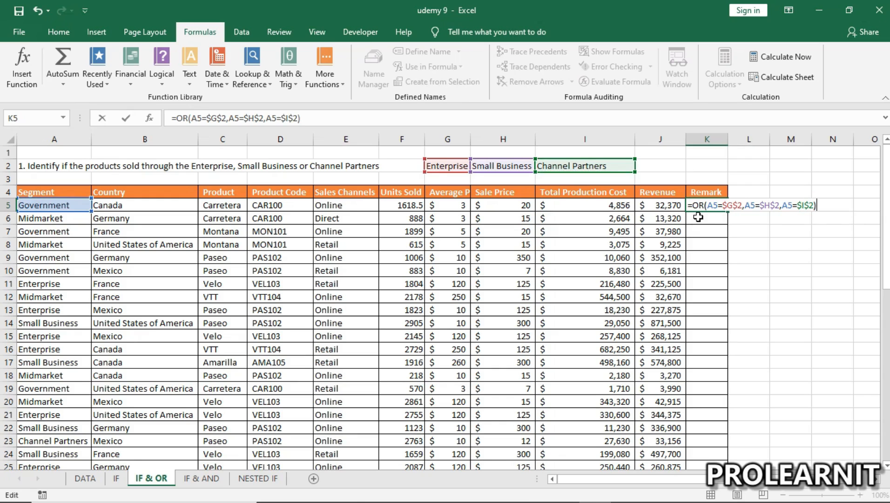
{"action": "key", "text": "Return"}
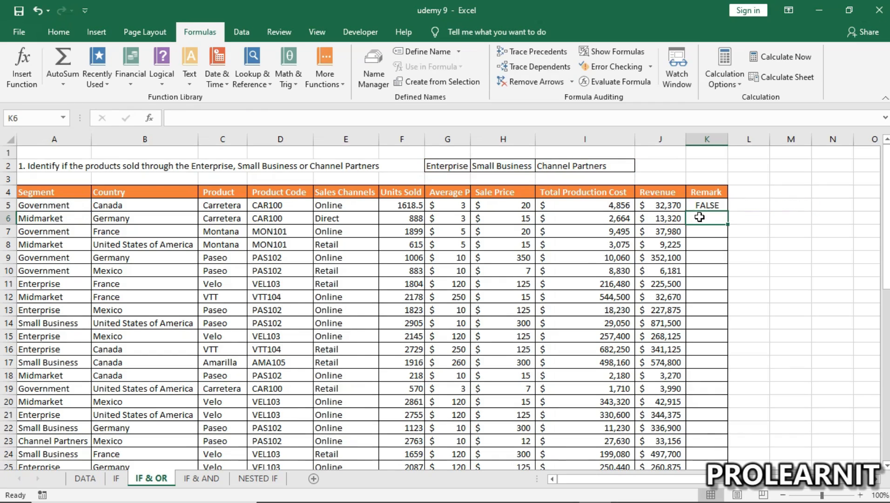
- Reopen the K5 formula and wrap the OR expression in an IF function as its logical test
{"action": "left_click", "coordinate": [723, 205]}
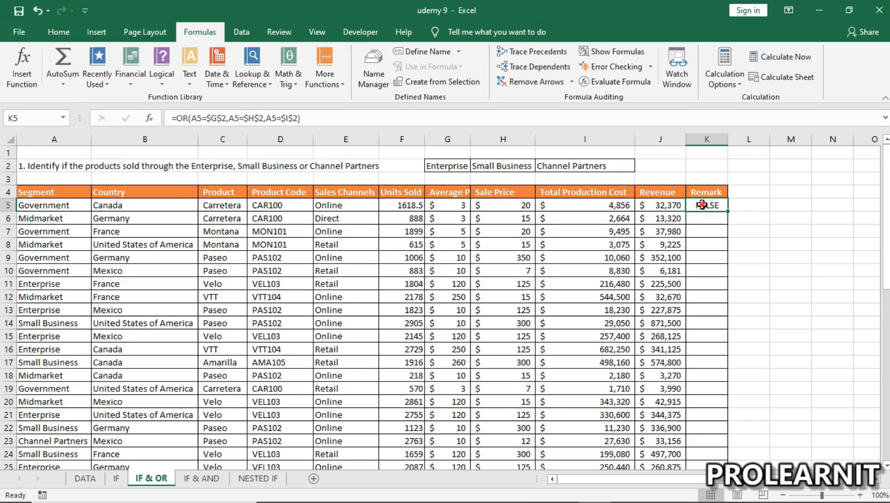
{"action": "double_click", "coordinate": [701, 205]}
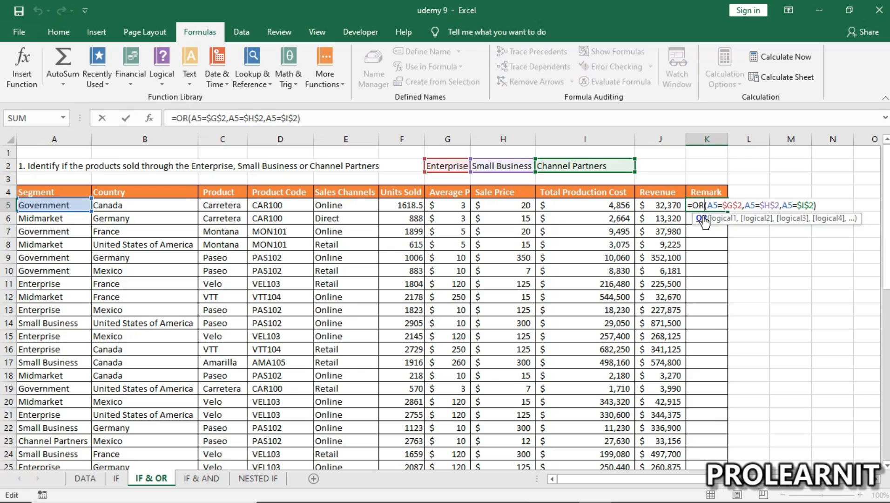
{"action": "left_click", "coordinate": [692, 206]}
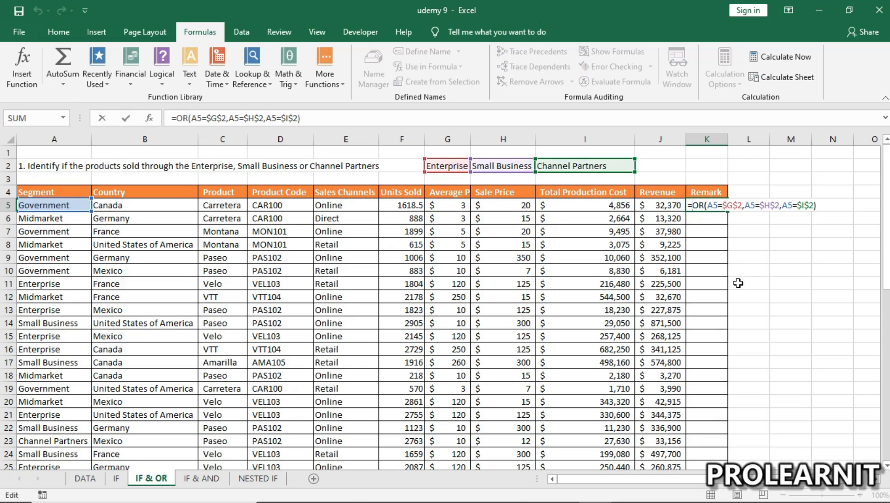
{"action": "type", "text": "IF"}
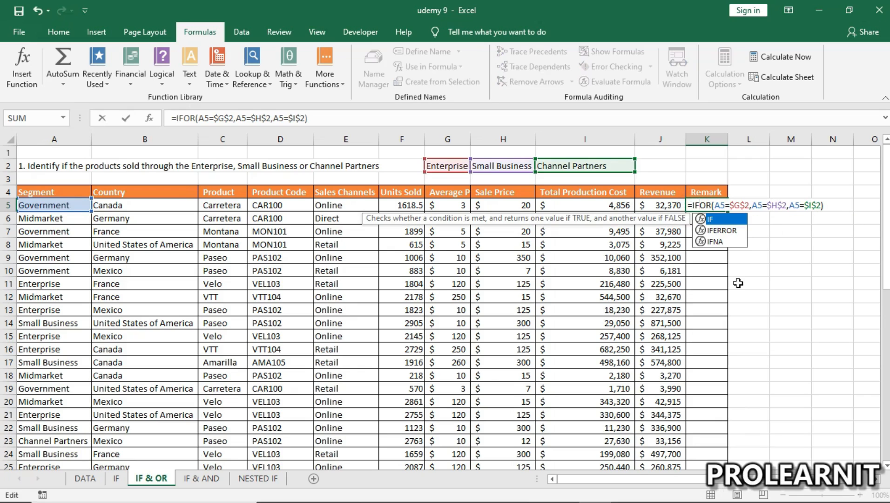
{"action": "type", "text": "("}
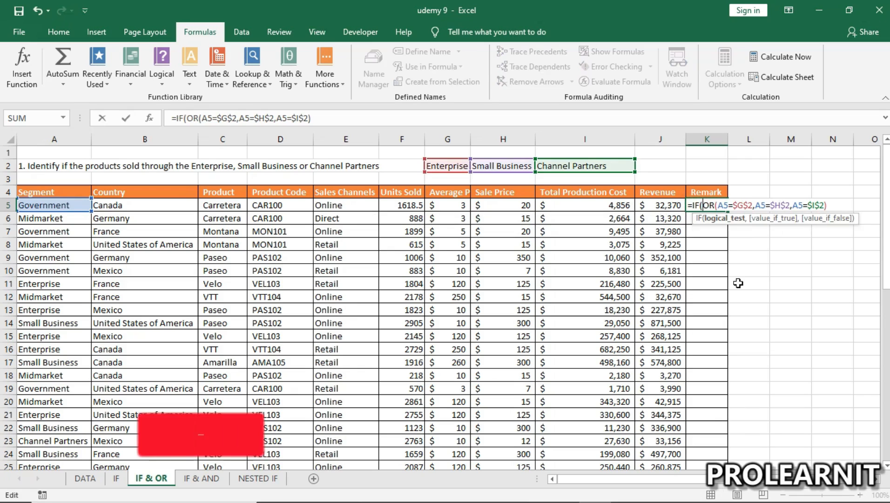
{"action": "left_click", "coordinate": [827, 205]}
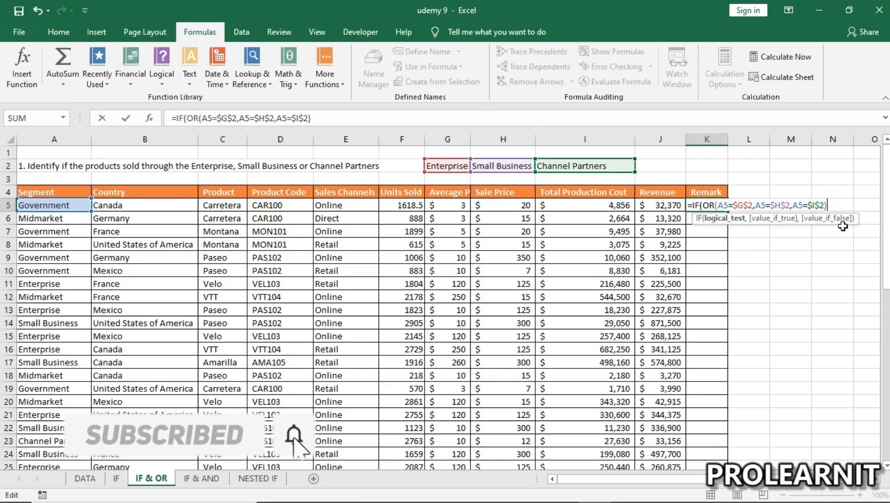
{"action": "type", "text": ","}
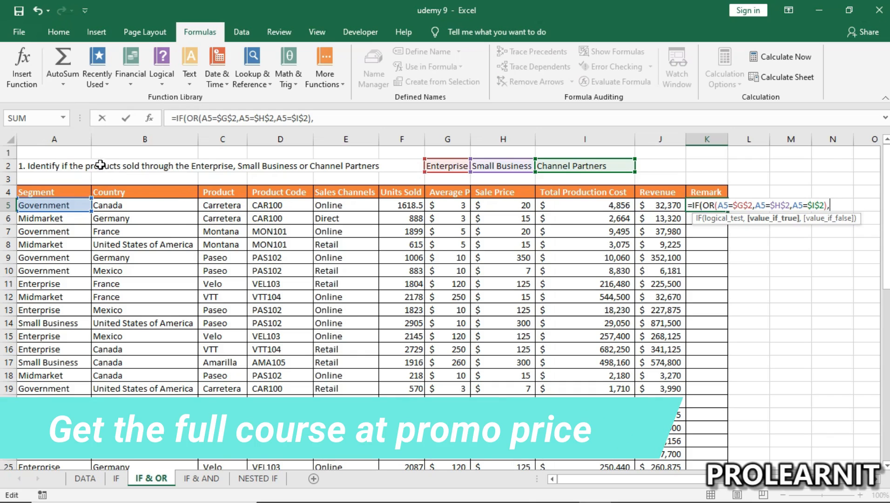
- Set the IF function in K5 to return product C5 when true and empty text "" when false, closing the formula
{"action": "left_click", "coordinate": [216, 204]}
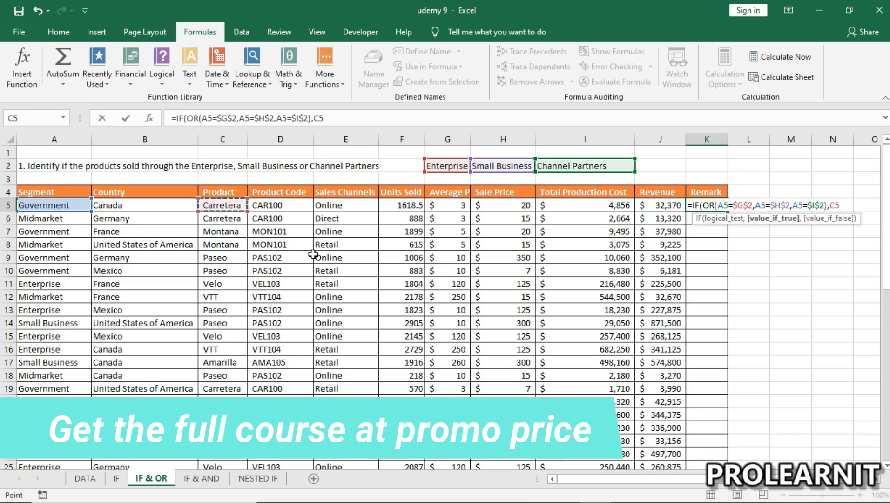
{"action": "type", "text": ","}
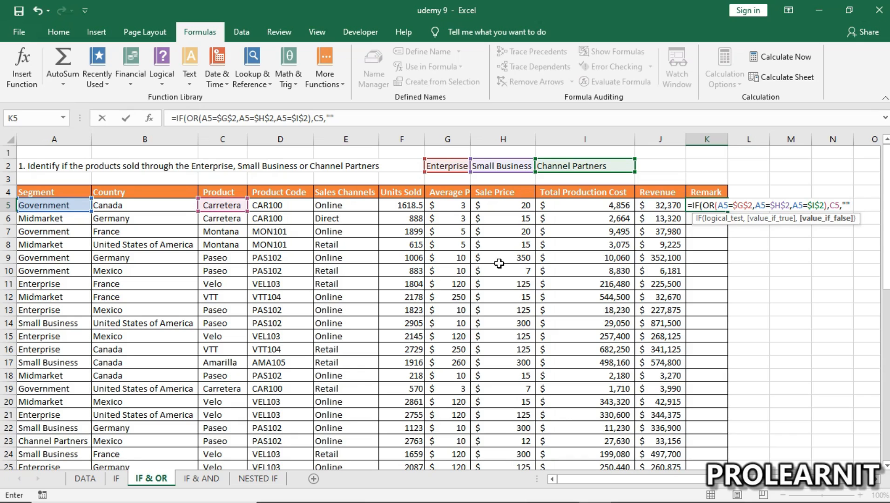
{"action": "type", "text": "\"\")"}
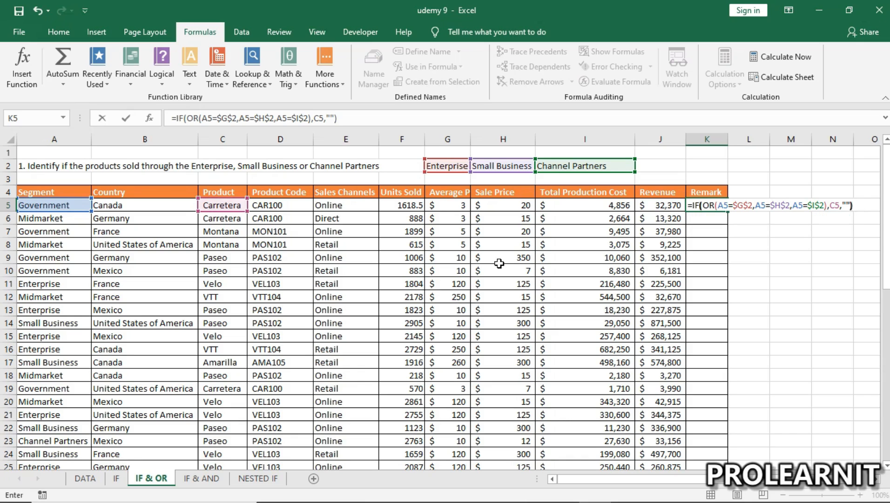
- Enter the IF/OR formula in K5 and fill it down the Remark column to K25
{"action": "key", "text": "Return"}
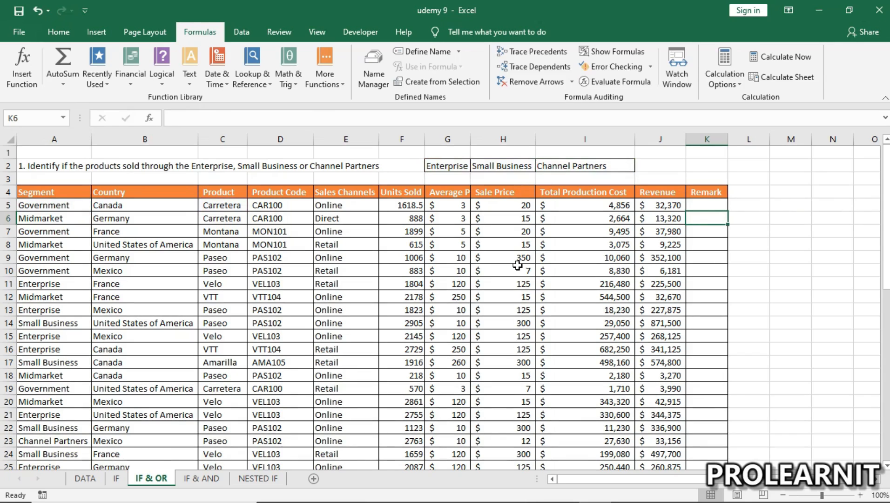
{"action": "left_click", "coordinate": [712, 203]}
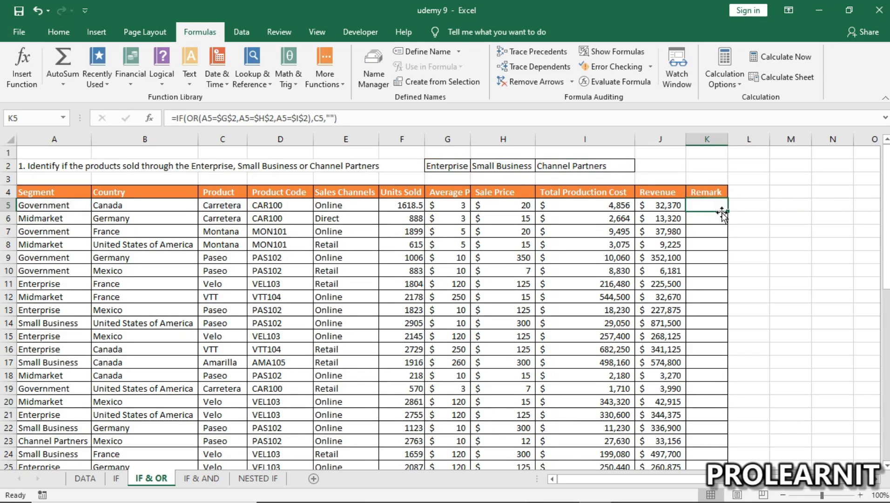
{"action": "left_click_drag", "start_coordinate": [726, 212], "coordinate": [729, 278]}
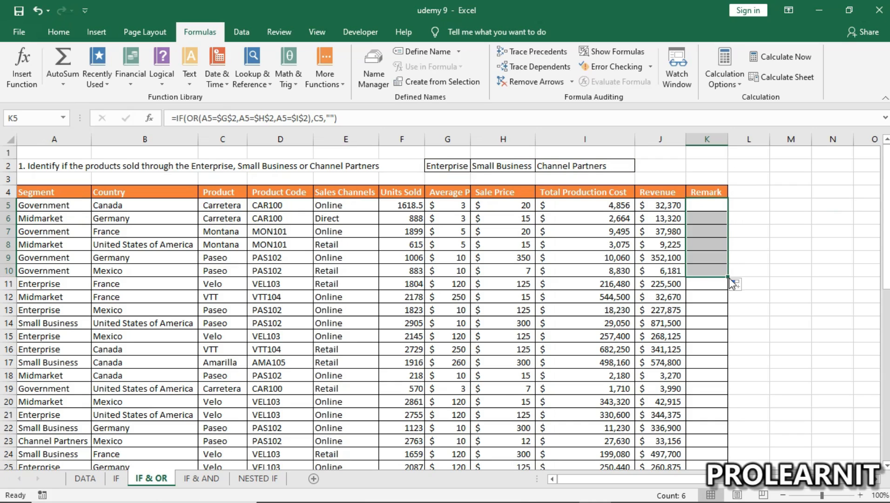
{"action": "left_click", "coordinate": [705, 205]}
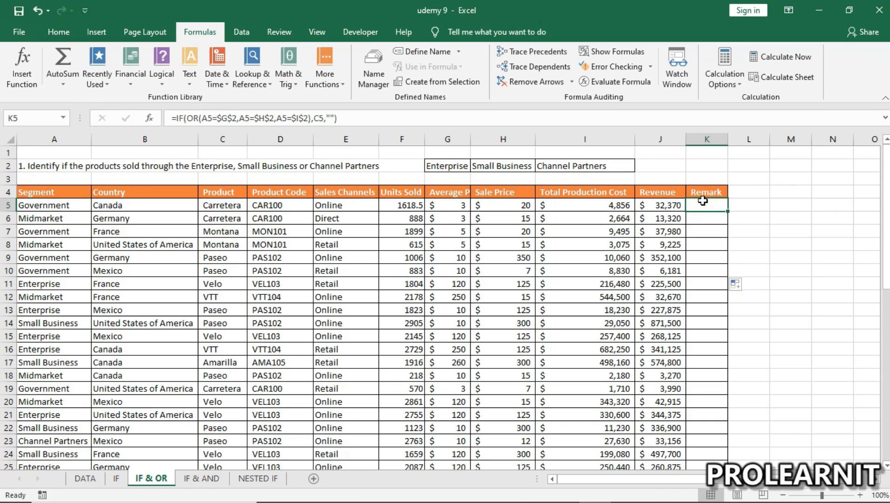
{"action": "double_click", "coordinate": [729, 211]}
{"action": "left_click", "coordinate": [734, 441]}
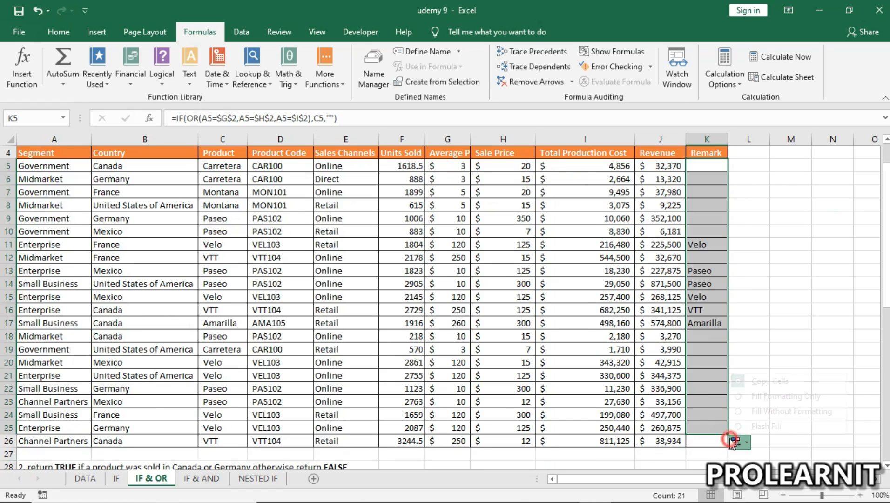
- Extend the Remark formula from K25 to K26, the last row of the table
{"action": "left_click", "coordinate": [699, 254]}
{"action": "left_click", "coordinate": [725, 427]}
{"action": "left_click_drag", "start_coordinate": [727, 445], "coordinate": [728, 448]}
{"action": "scroll", "coordinate": [480, 168], "scroll_direction": "up", "scroll_amount": 1}
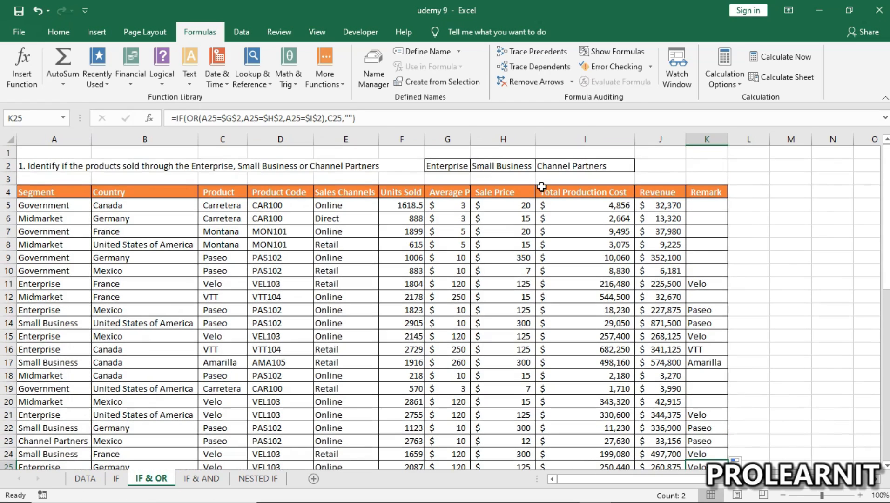
{"action": "scroll", "coordinate": [669, 247], "scroll_direction": "down", "scroll_amount": 1}
{"action": "scroll", "coordinate": [419, 245], "scroll_direction": "up", "scroll_amount": 1}
{"action": "left_click", "coordinate": [320, 274]}
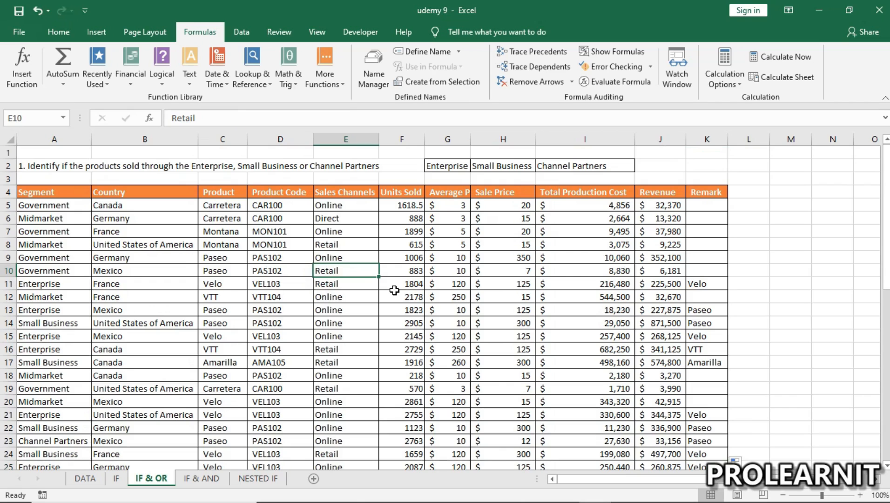
{"action": "left_click", "coordinate": [550, 336]}
{"action": "scroll", "coordinate": [629, 331], "scroll_direction": "down", "scroll_amount": 8}
{"action": "scroll", "coordinate": [628, 331], "scroll_direction": "up", "scroll_amount": 8}
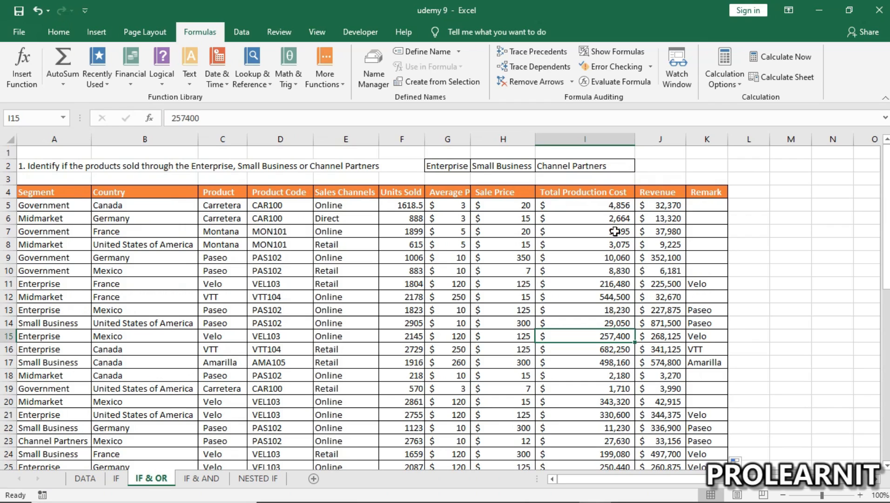
{"action": "left_click", "coordinate": [162, 75]}
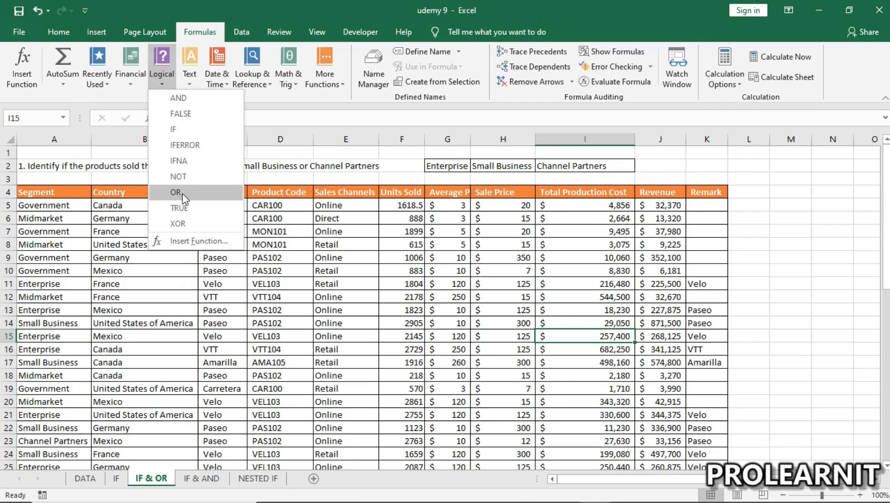